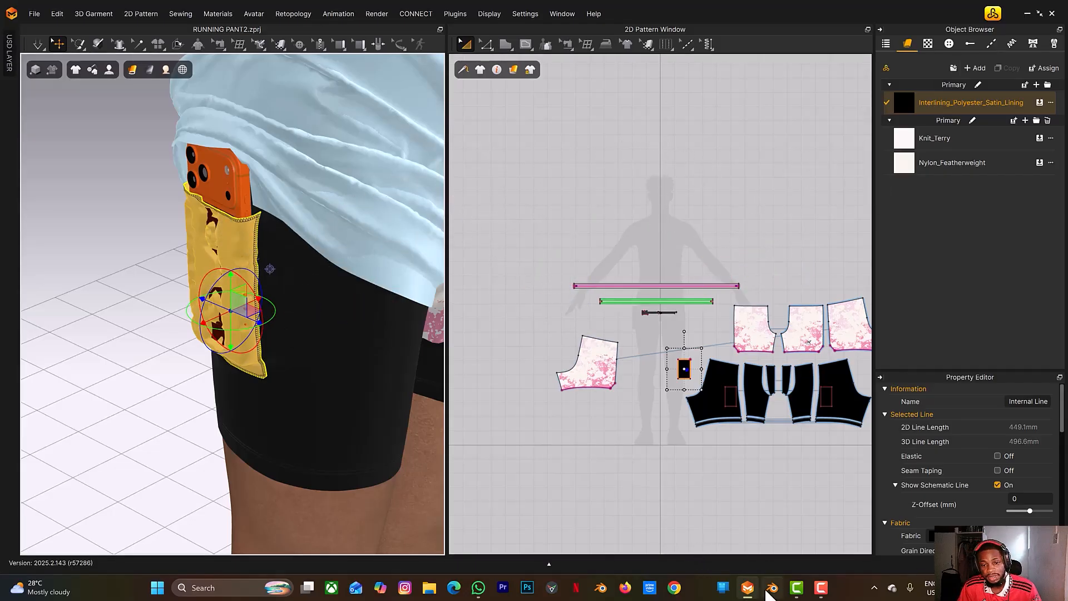
Switch to Blender and move the simple box enclosing the phone along the global Y axis, clear of the phone.
click(772, 588)
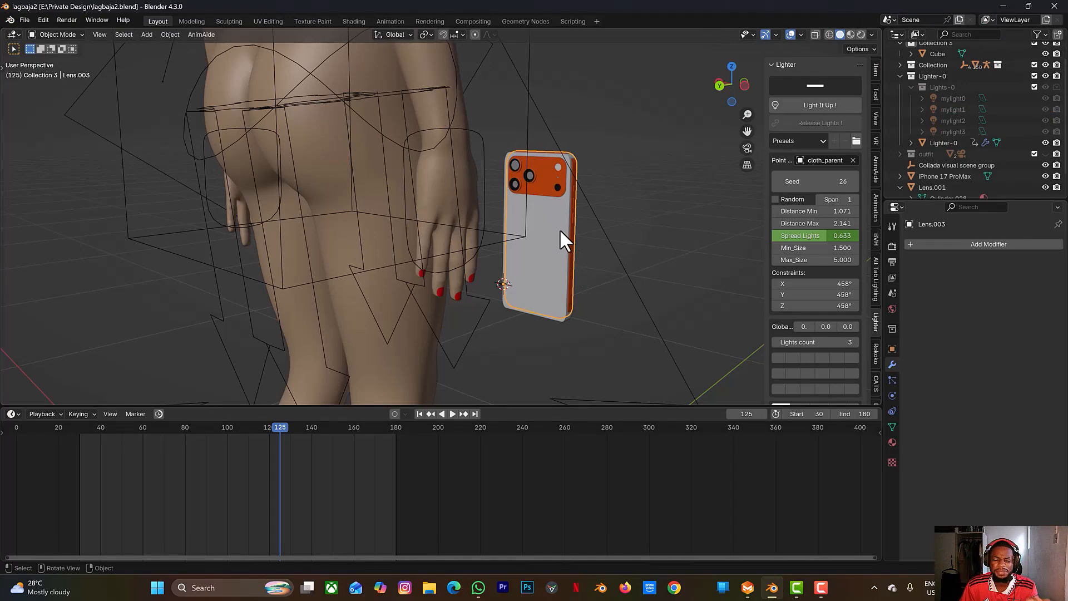
drag(734, 83, 720, 96)
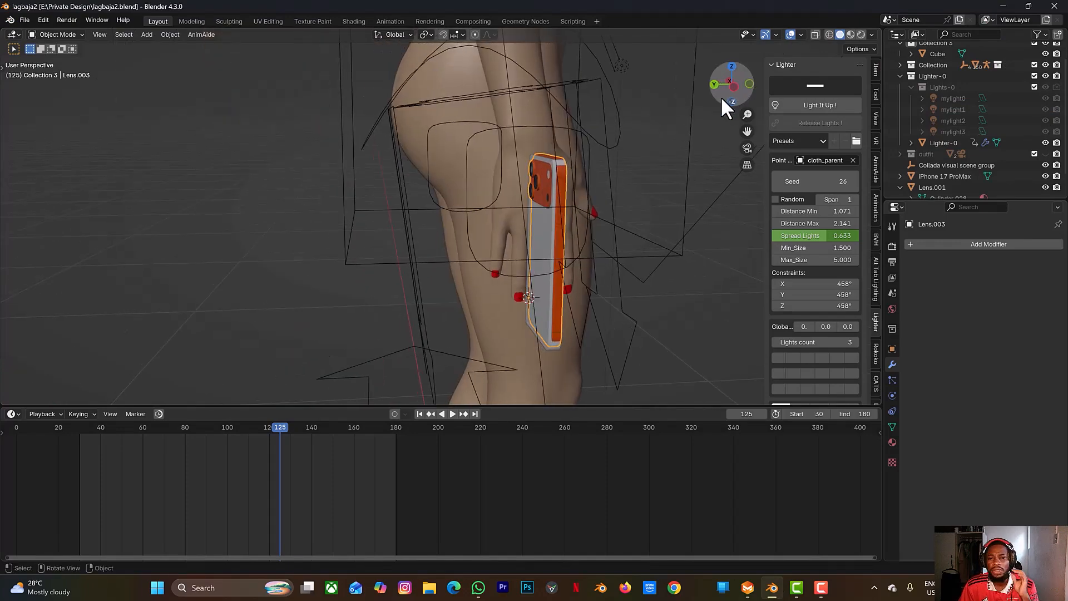
click(548, 283)
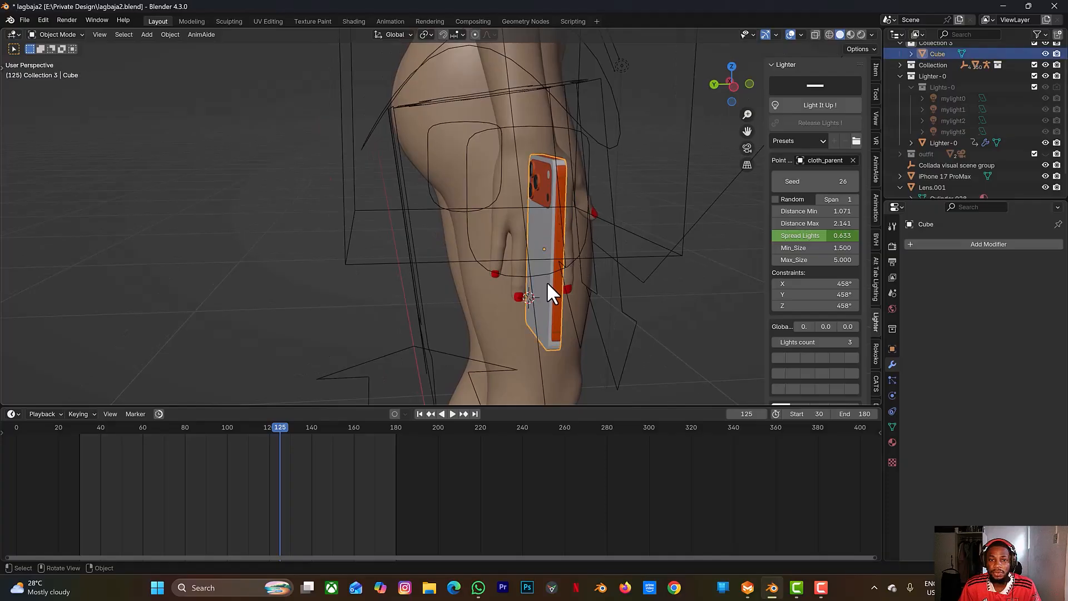
key(g)
key(y)
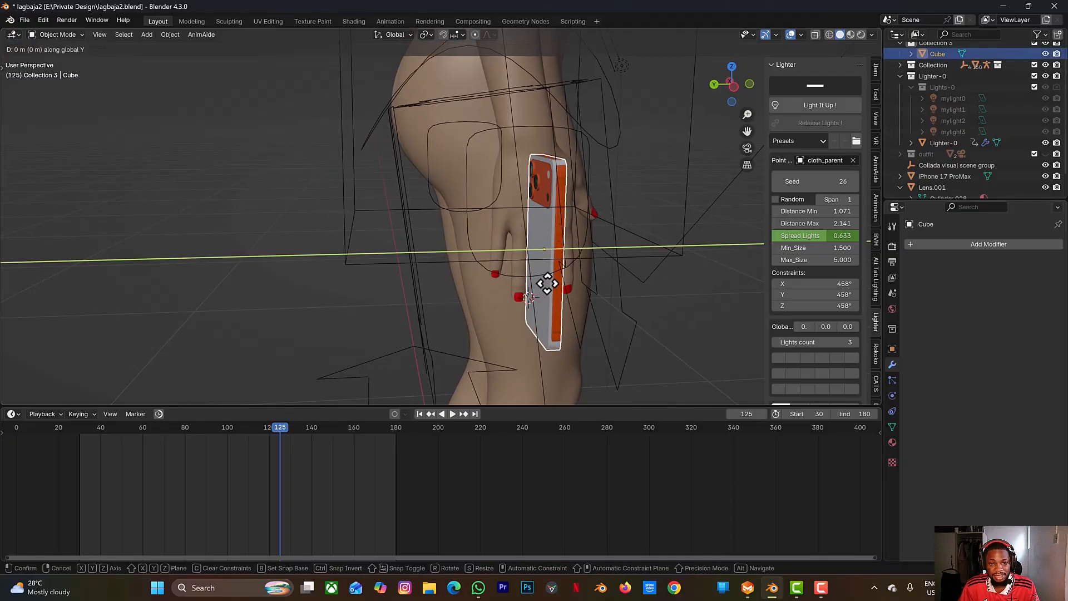
click(469, 300)
Examine the detailed phone model's mesh structure in Edit Mode from the back, side and front.
click(544, 297)
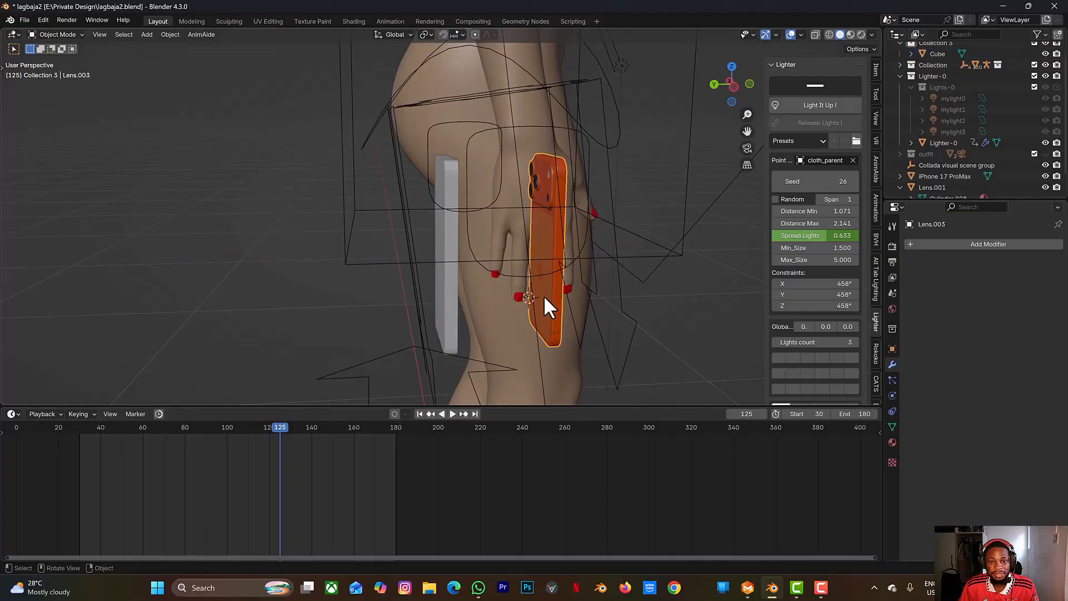
key(Tab)
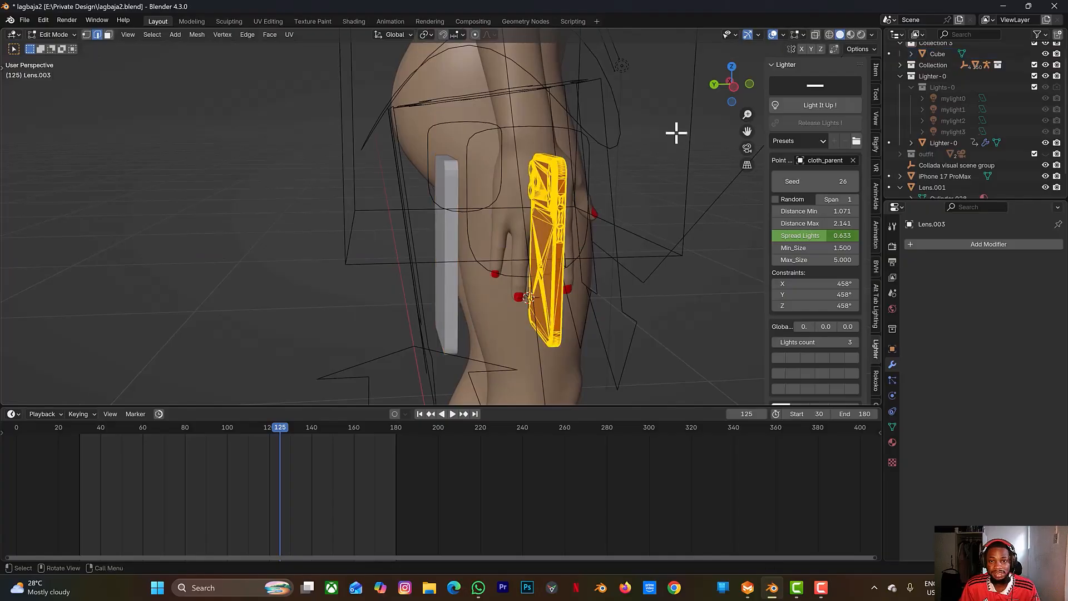
drag(726, 93, 518, 238)
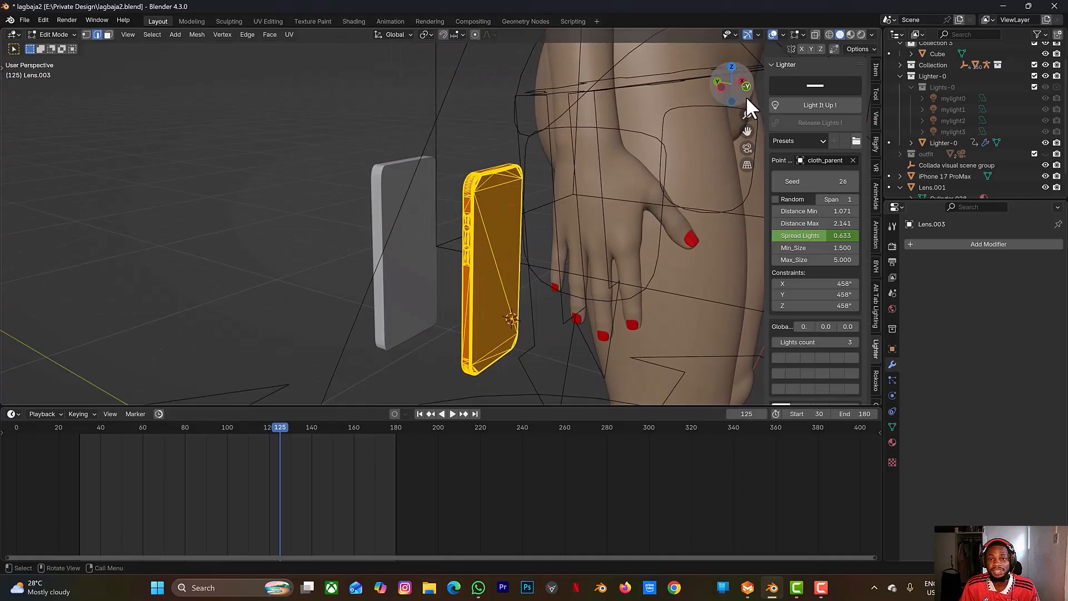
drag(718, 83, 667, 226)
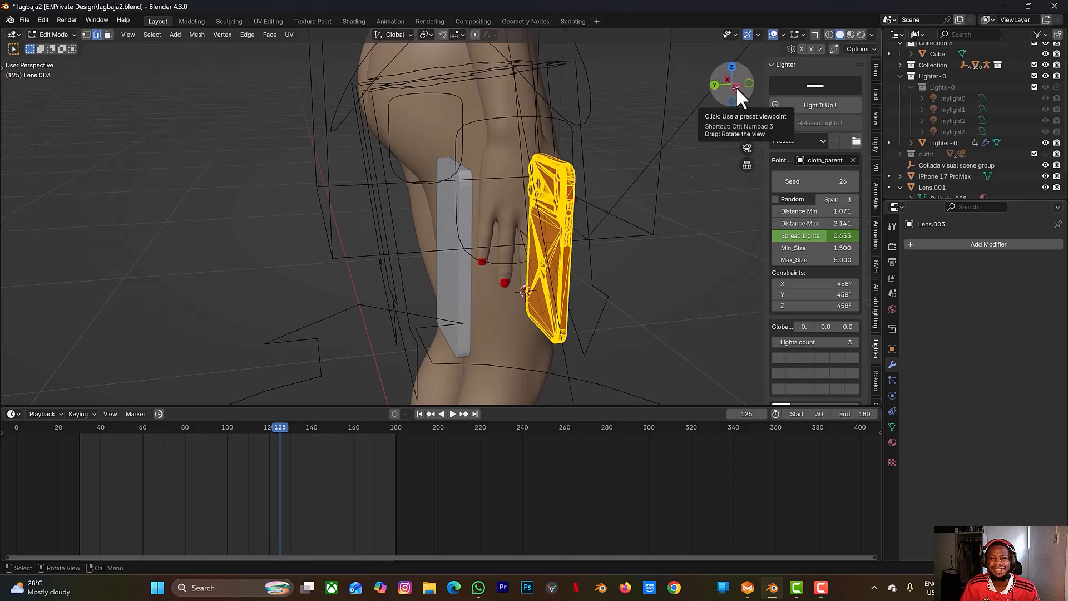
mouse_move(735, 86)
mouse_down()
mouse_move(688, 89)
mouse_move(732, 86)
mouse_up()
scroll(639, 262, down, 10)
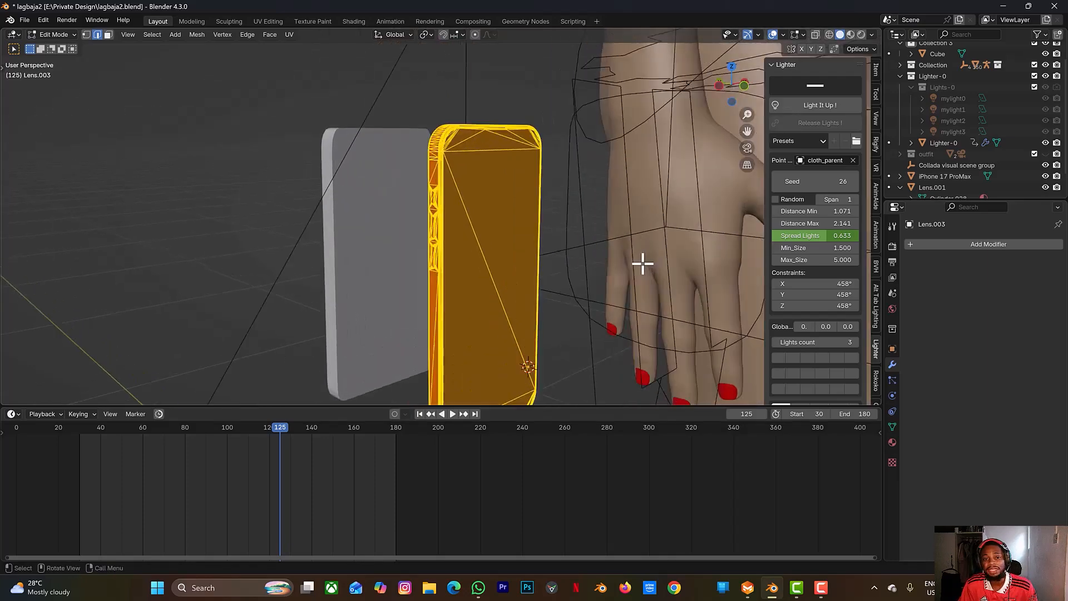
scroll(555, 222, up, 3)
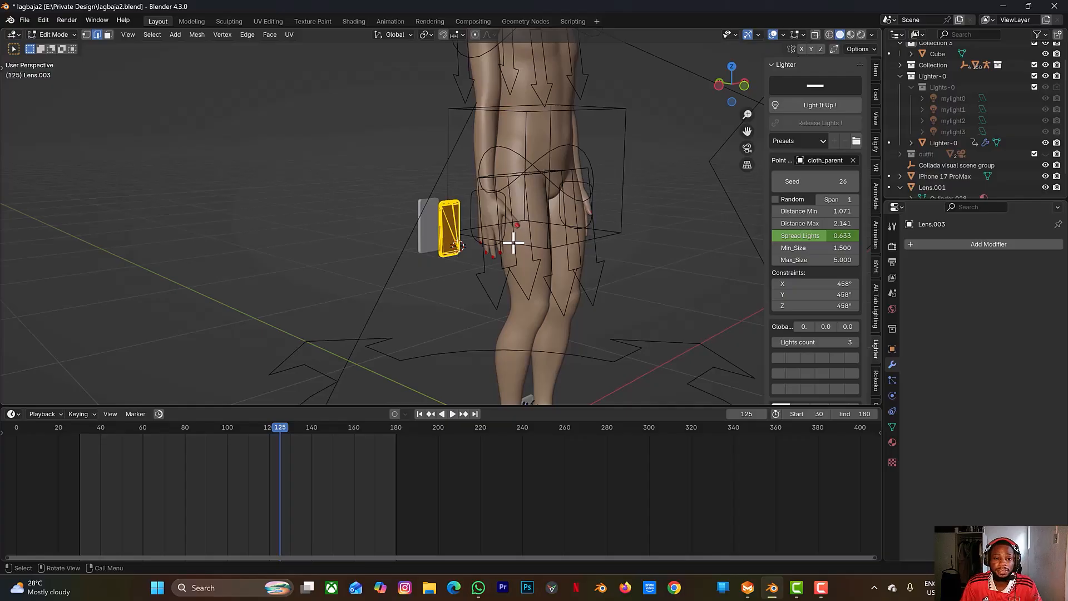
scroll(436, 253, up, 4)
key(Tab)
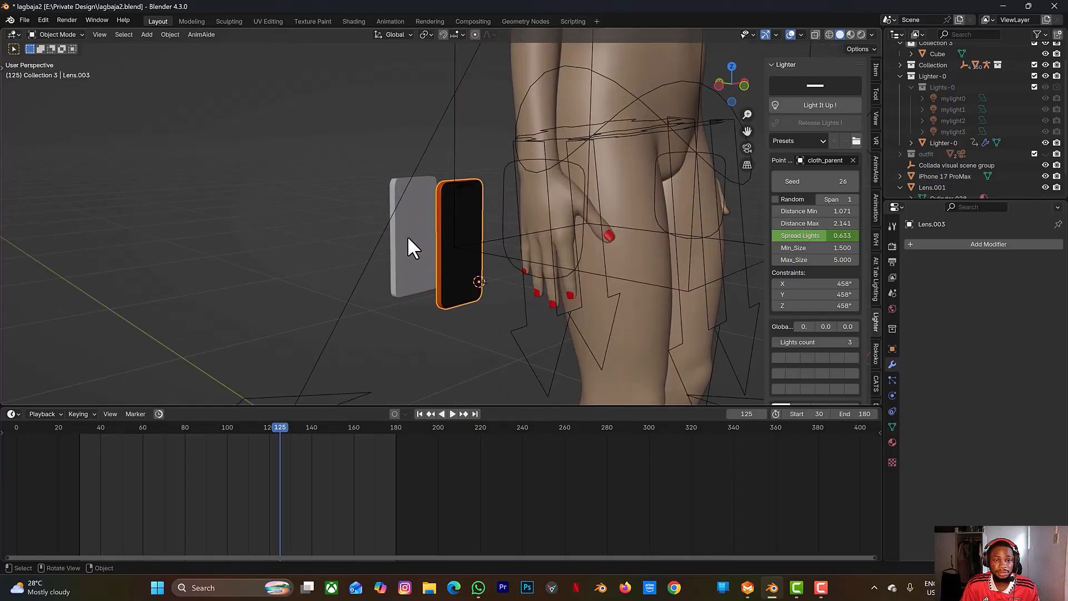
Examine the simple box's mesh structure in Edit Mode, viewed from the side.
click(408, 237)
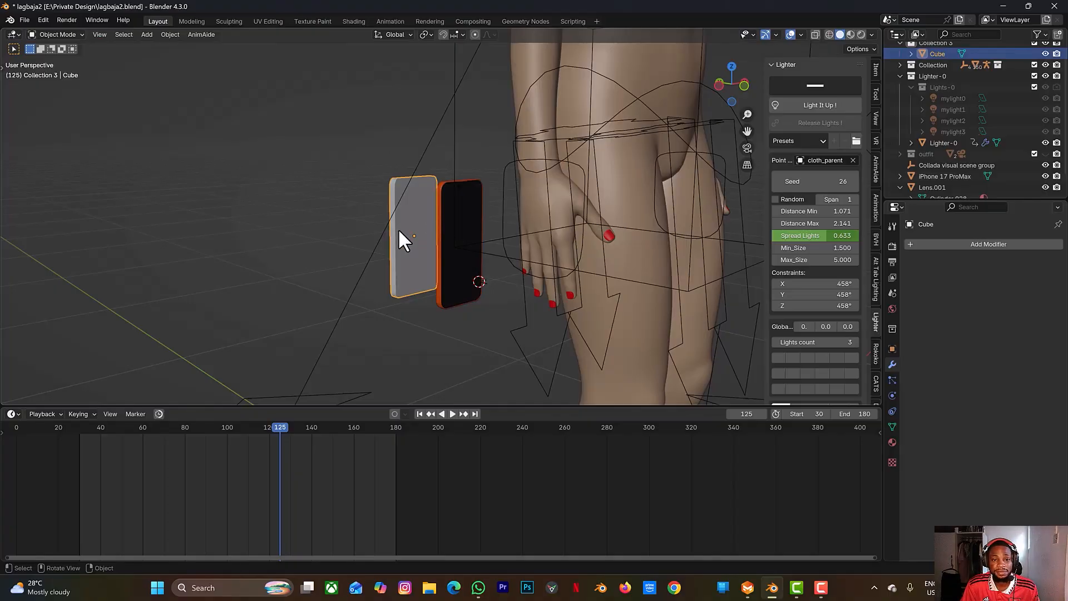
key(Tab)
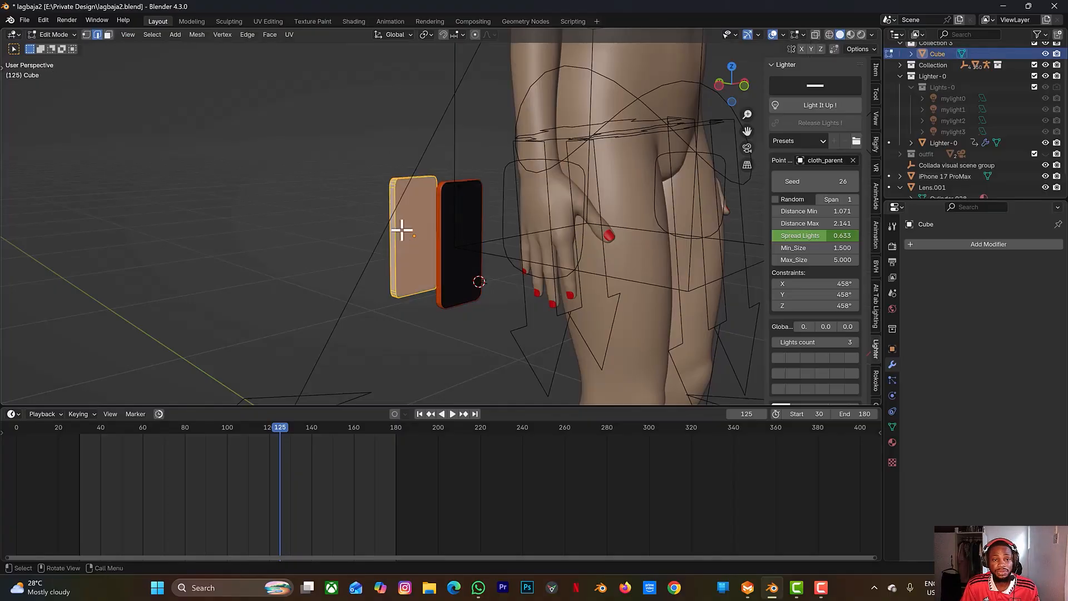
mouse_move(729, 79)
mouse_down()
mouse_move(795, 84)
mouse_move(801, 125)
mouse_move(779, 91)
mouse_move(743, 79)
mouse_up()
scroll(437, 252, up, 2)
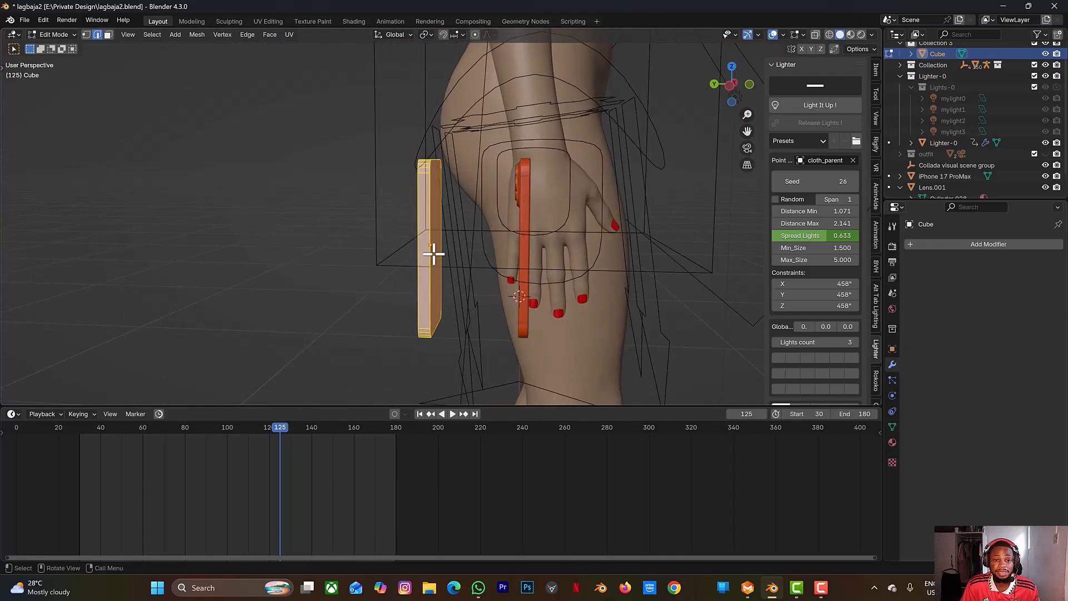
key(Tab)
key(Tab)
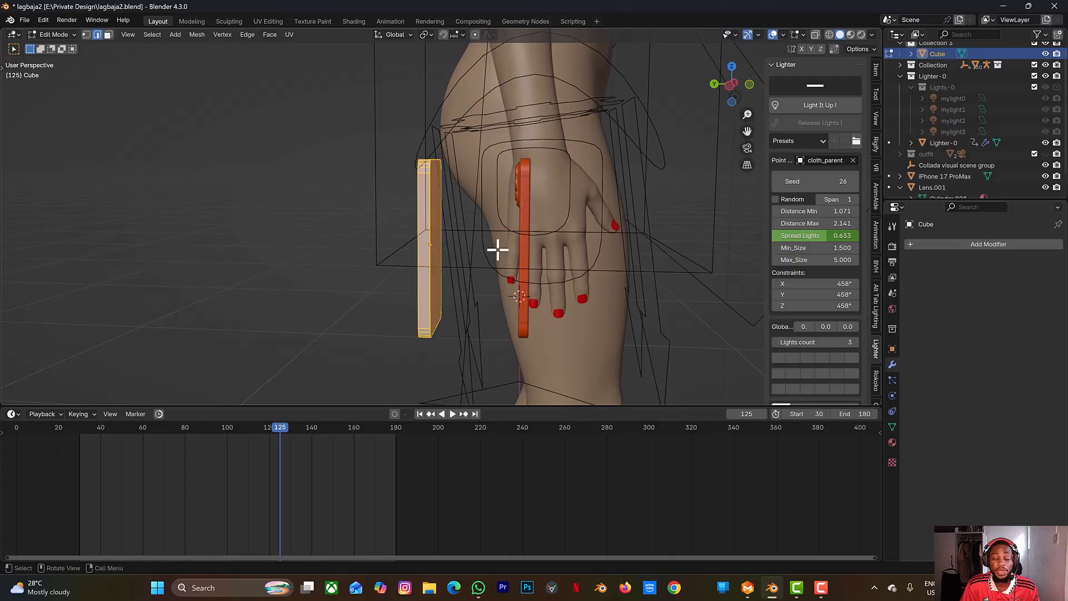
Compare the mesh density of the phone and the box by viewing each in Edit Mode.
key(Tab)
click(526, 248)
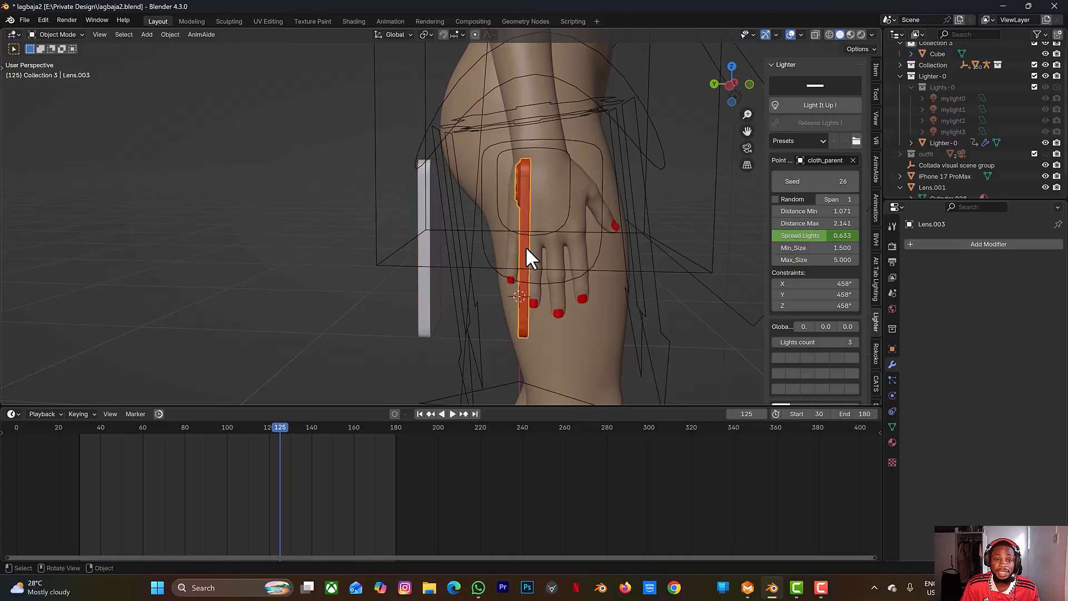
key(Tab)
mouse_move(719, 85)
mouse_down()
mouse_move(696, 89)
mouse_move(727, 91)
mouse_up()
key(Tab)
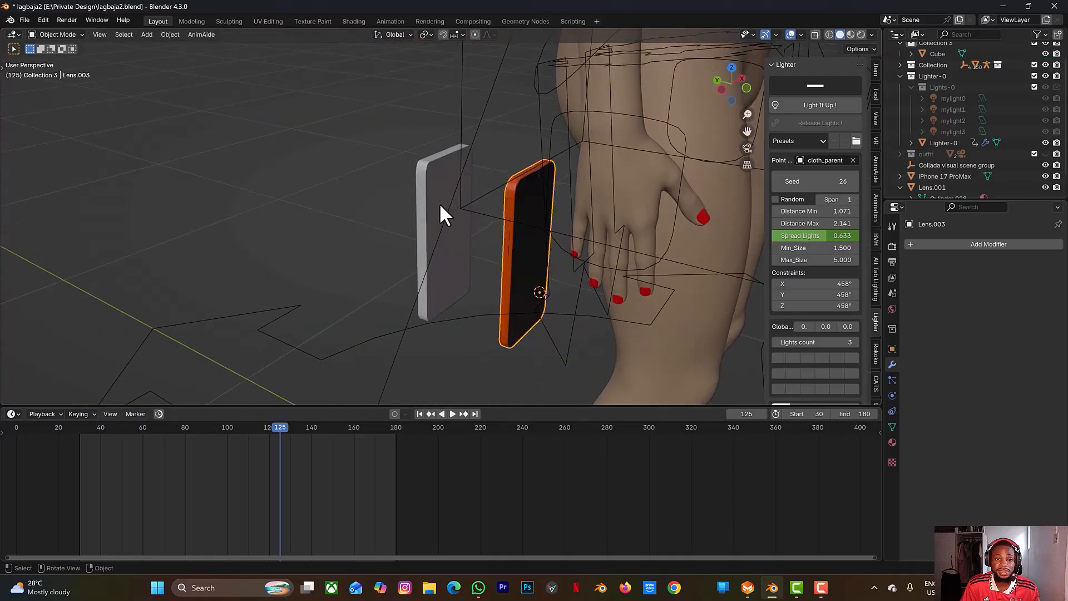
key(Tab)
key(Tab)
key(Tab)
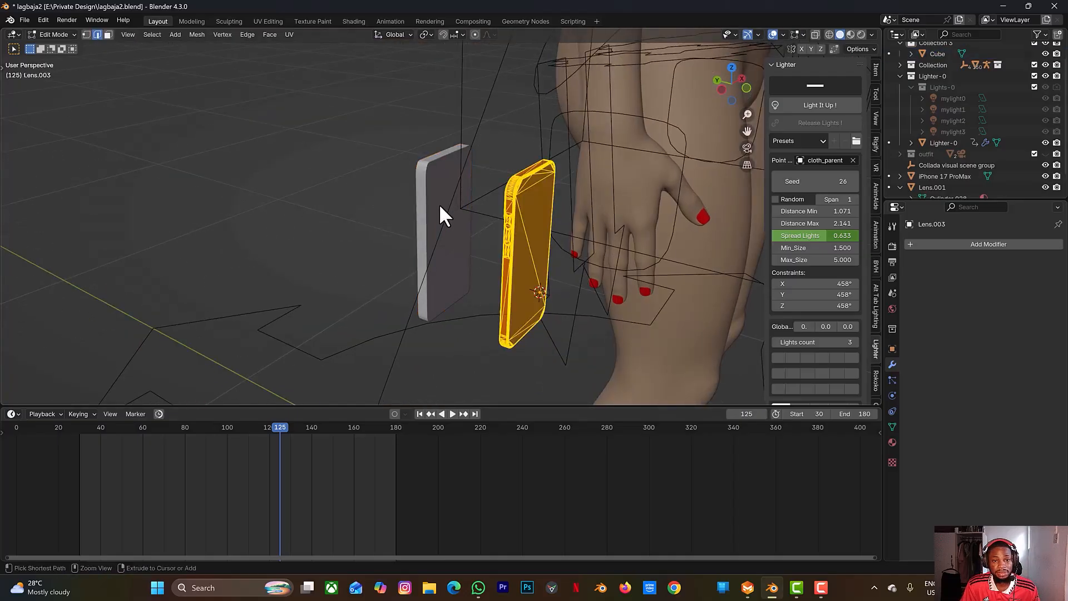
key(Tab)
shift+click(440, 206)
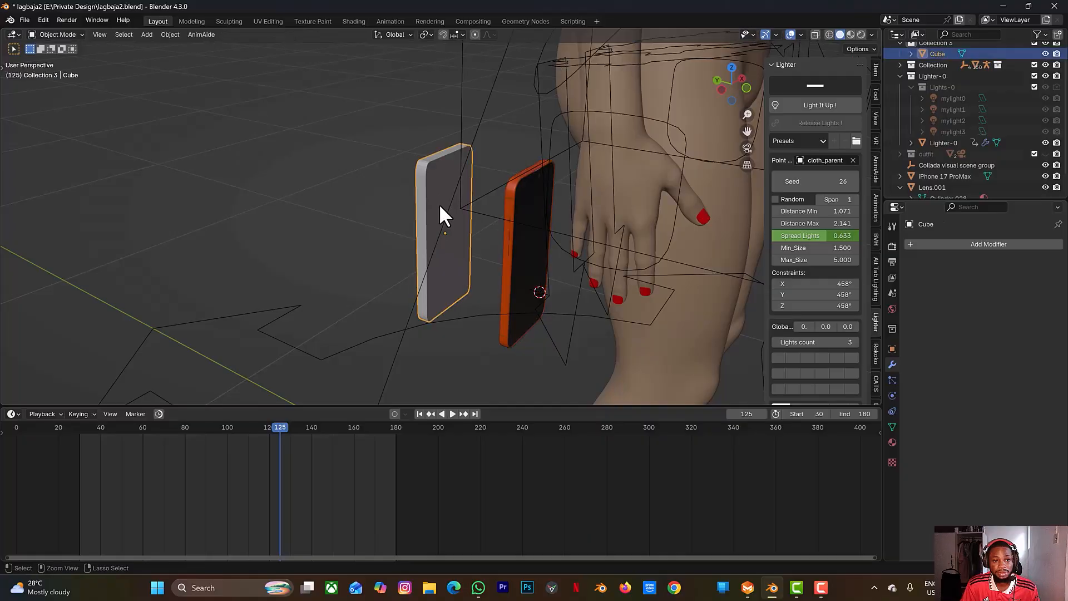
key(Tab)
key(Tab)
key(Tab)
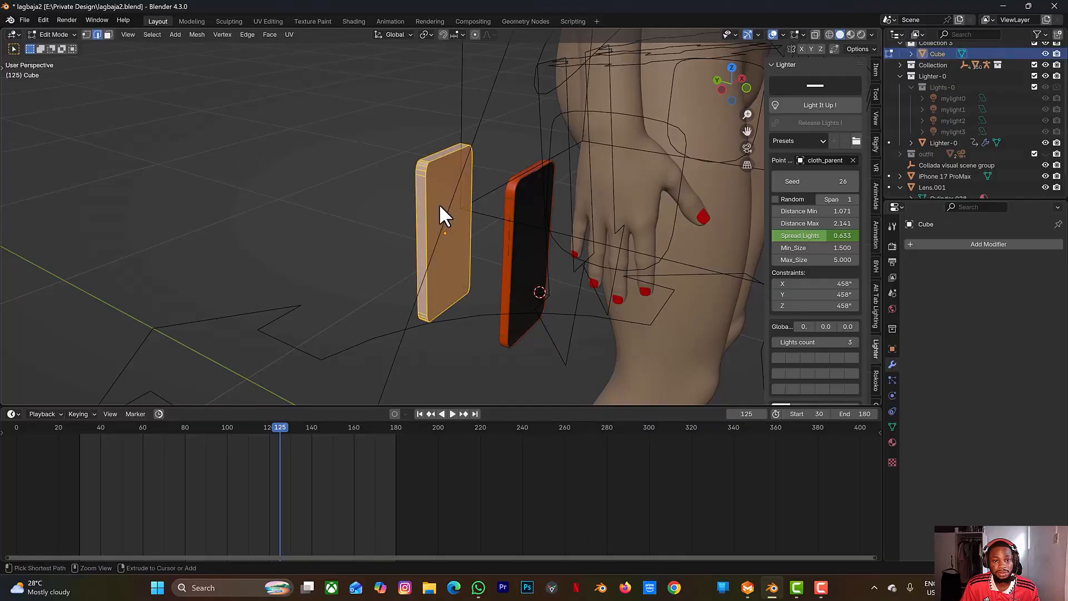
key(ctrl+z)
key(ctrl+z)
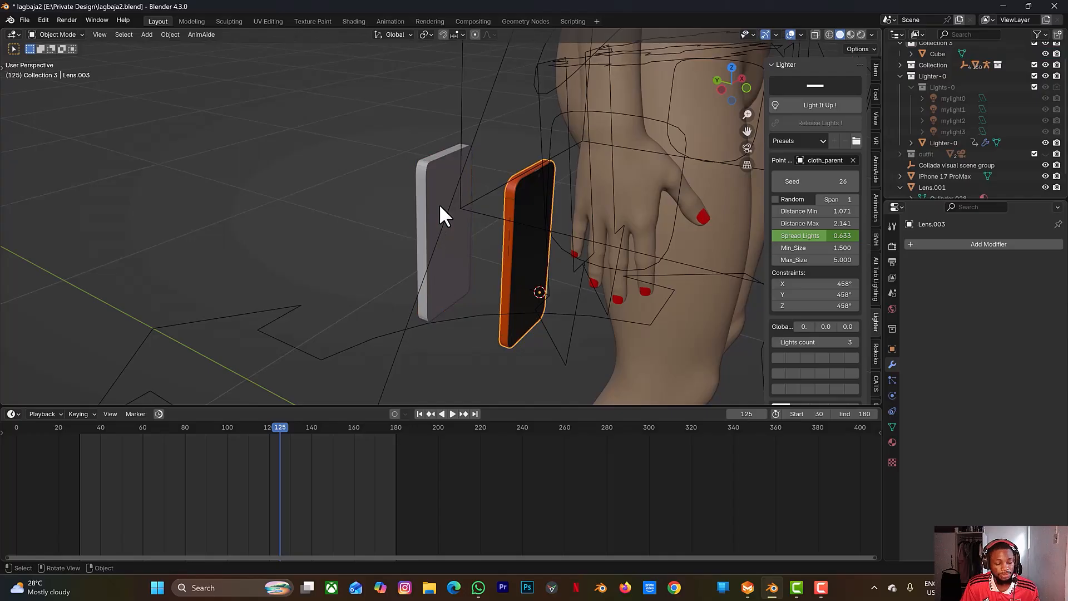
Move the simple box back along the global Y axis so it encloses the phone.
shift+click(439, 203)
key(g)
key(y)
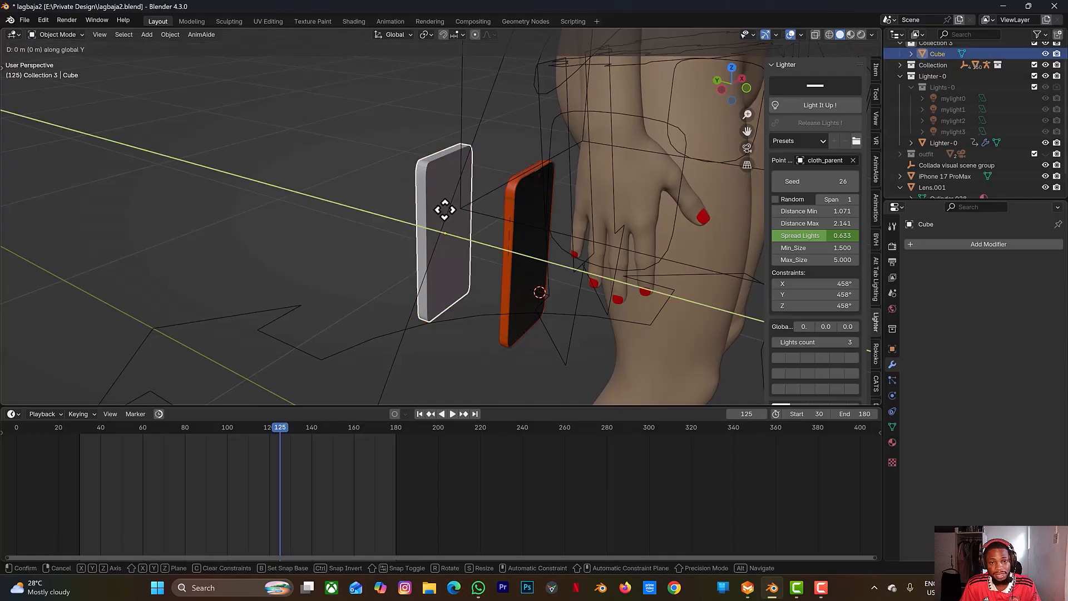
click(510, 266)
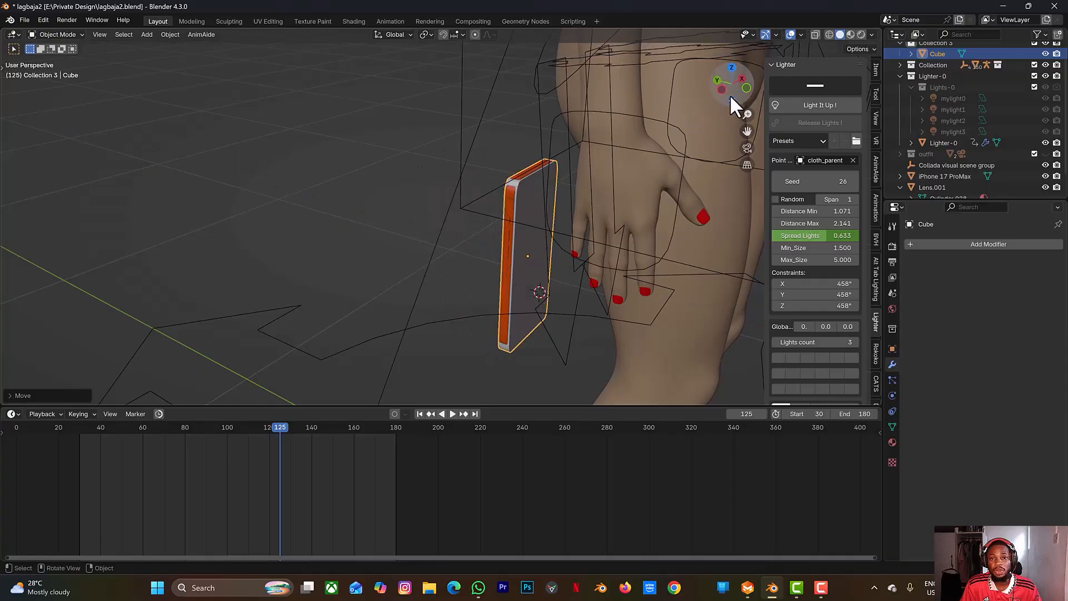
drag(742, 87, 728, 89)
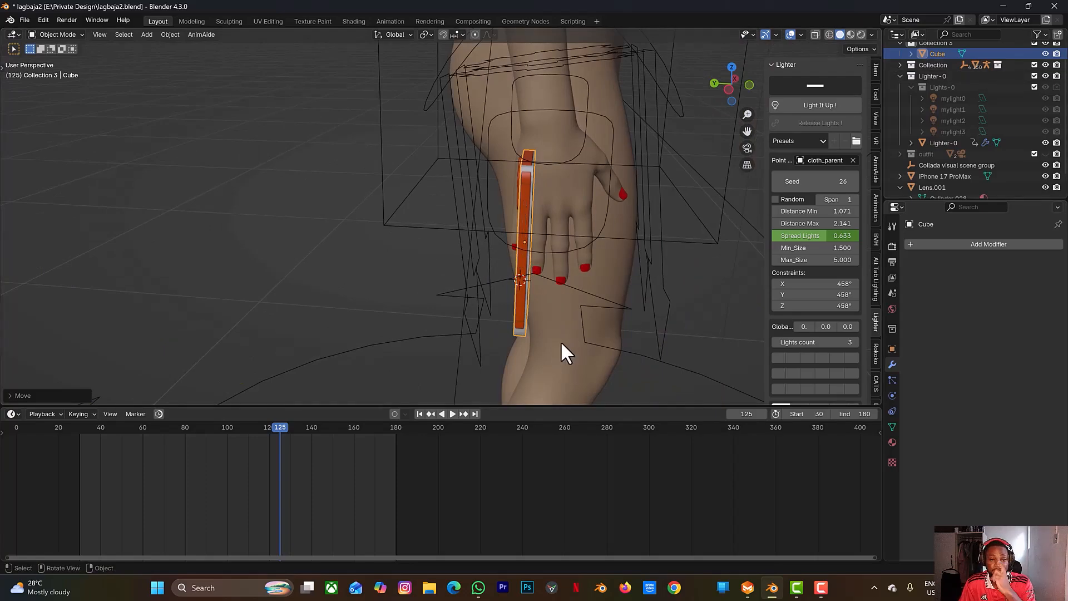
Export the selected box as a Wavefront OBJ named phone to the Downloads folder, with Selection Only enabled.
click(28, 18)
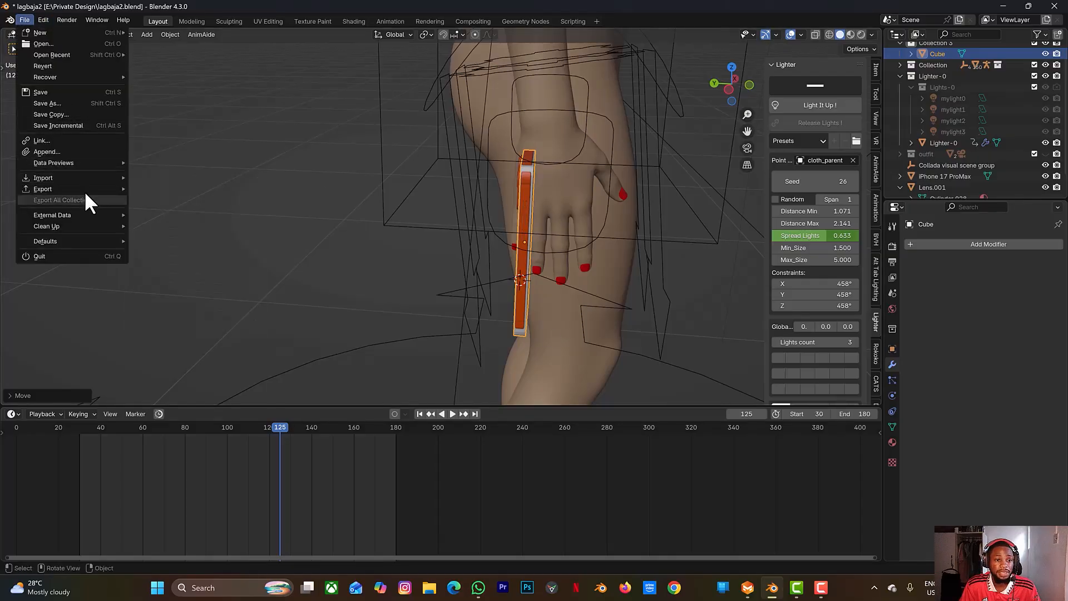
mouse_move(88, 188)
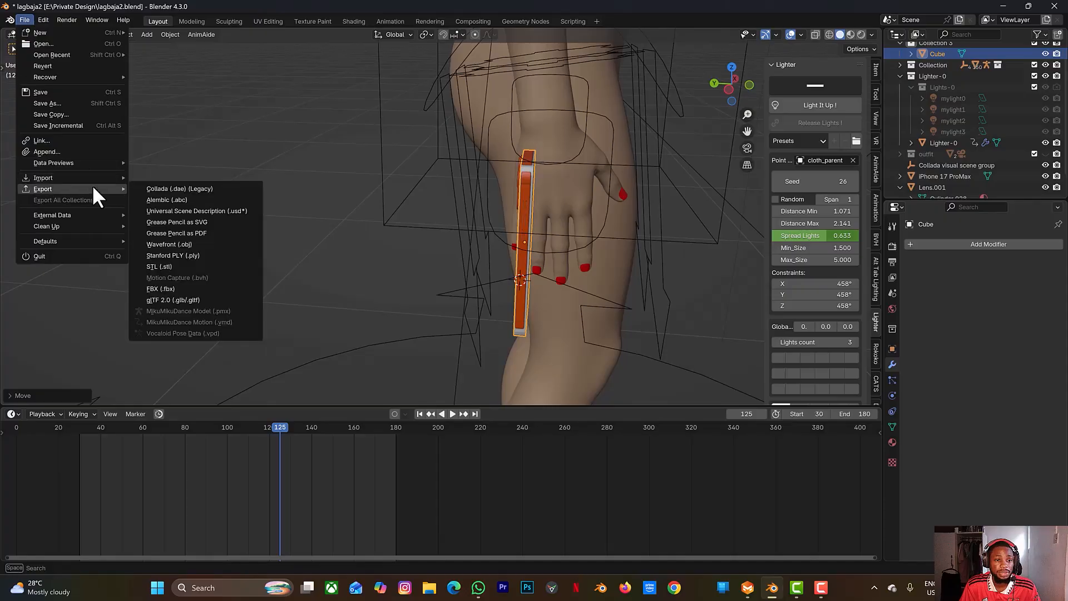
click(178, 245)
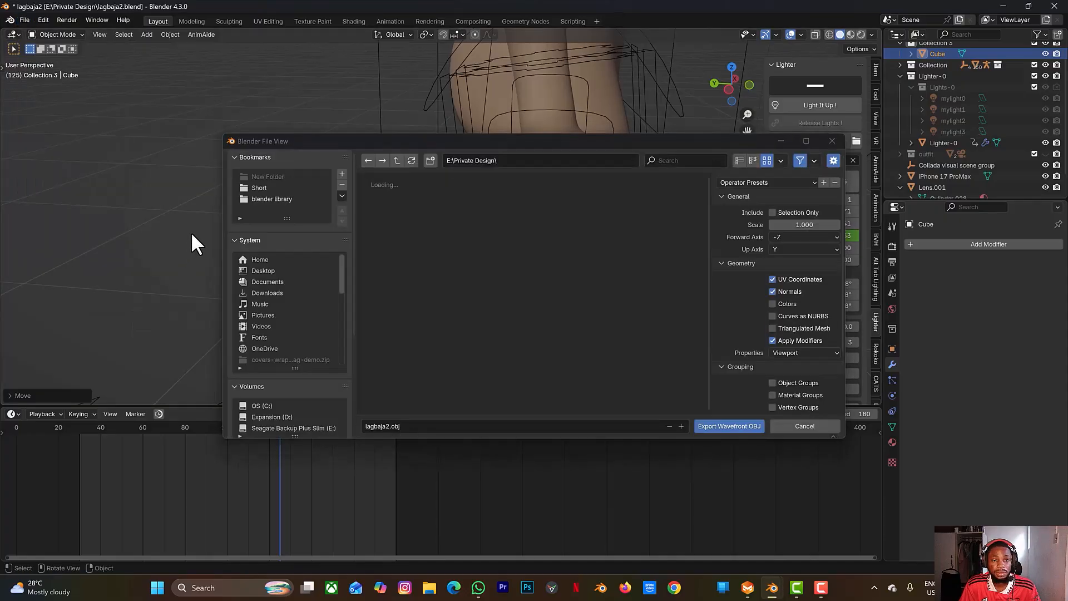
click(275, 294)
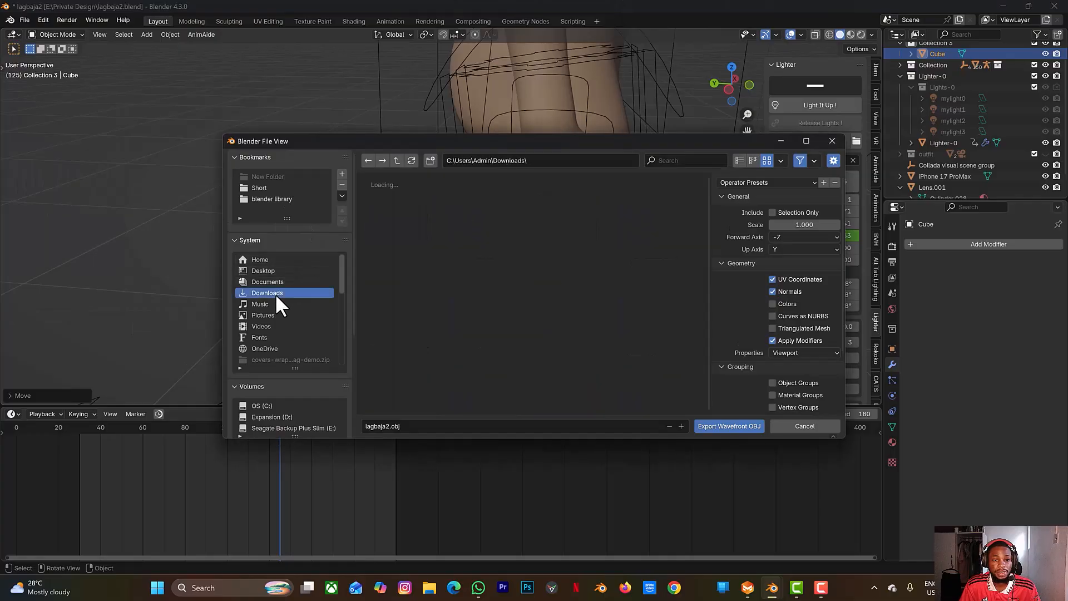
click(448, 426)
text(phone)
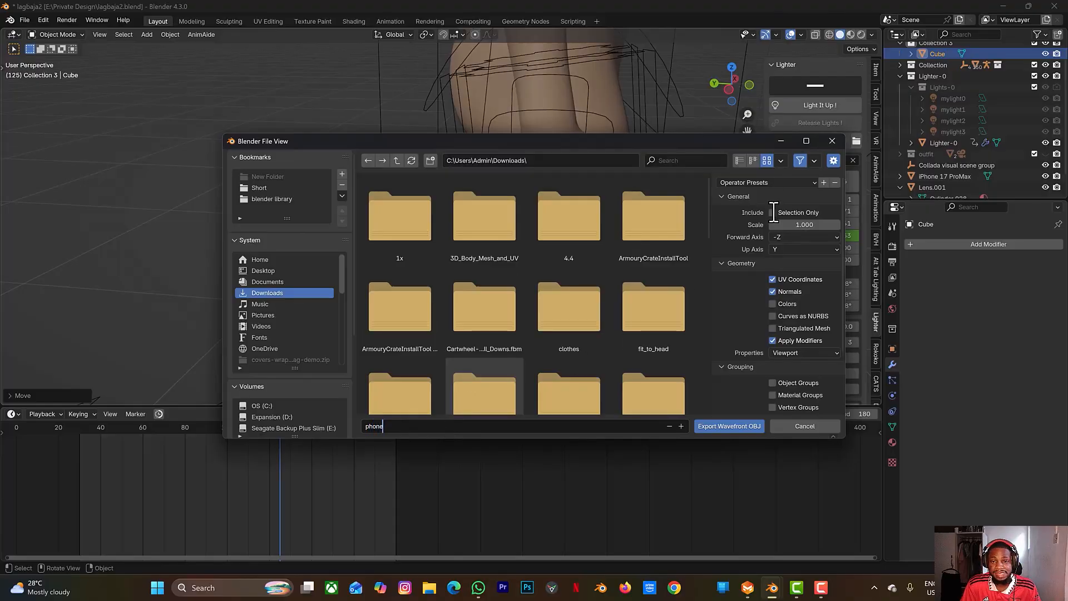
key(Return)
click(772, 212)
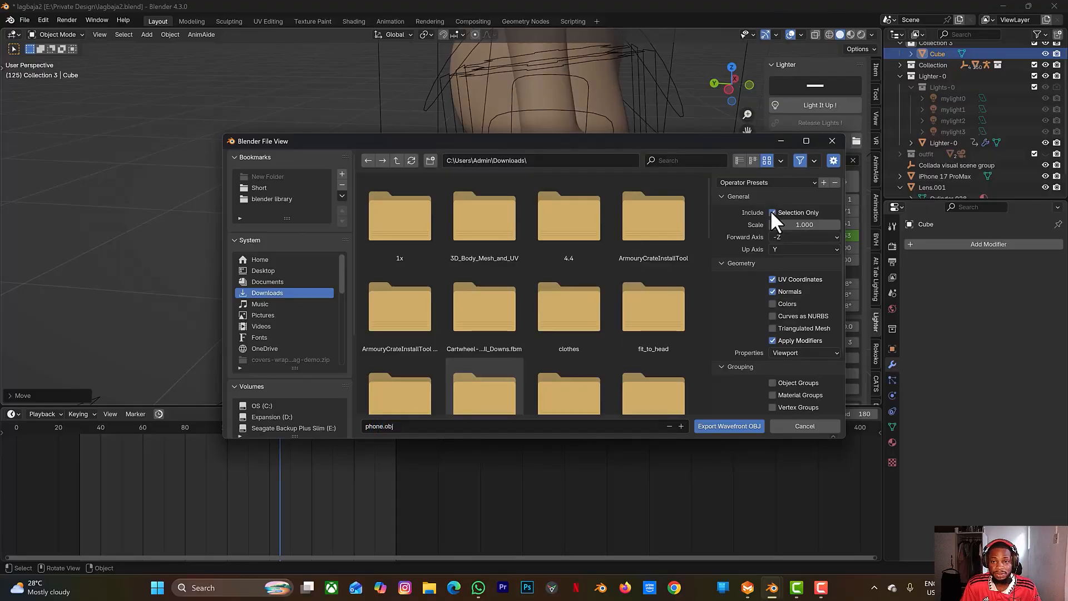
click(716, 425)
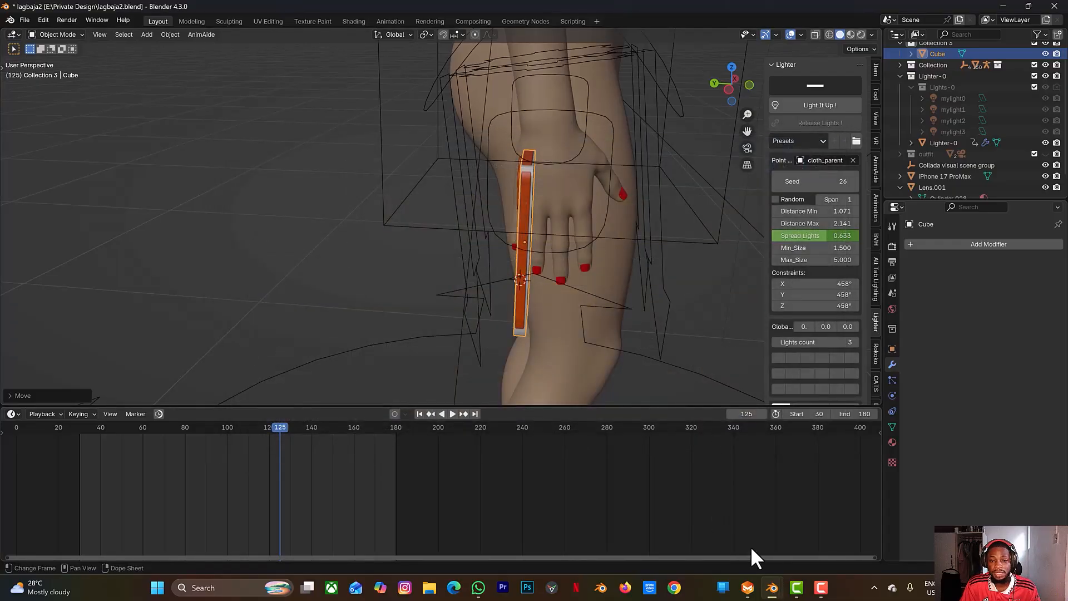
Switch to Marvelous Designer and move the orange phone out of the shorts pocket, clear of the garment.
click(747, 587)
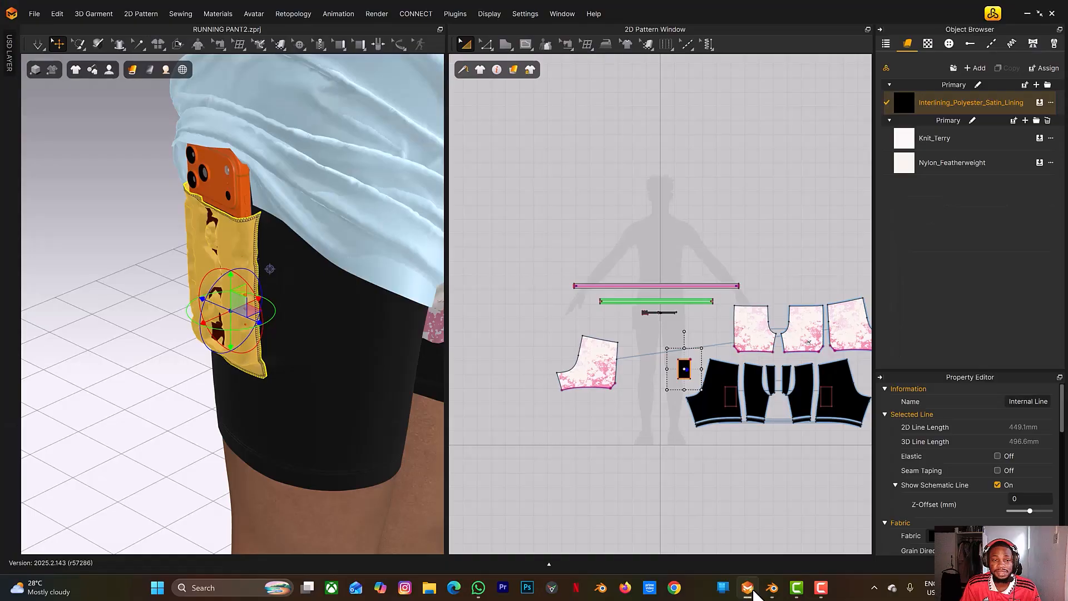
click(243, 215)
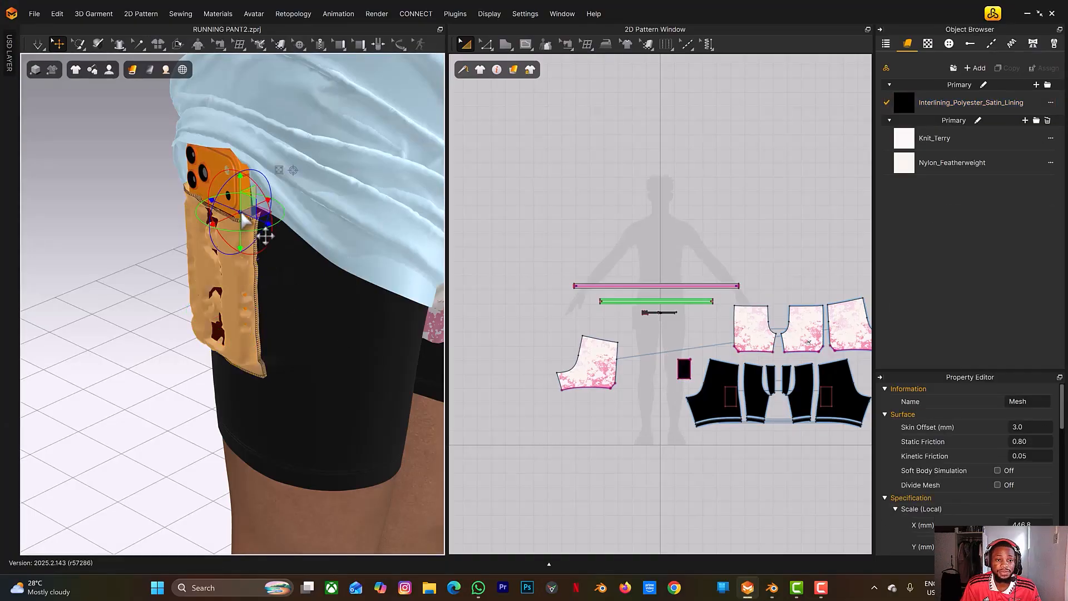
drag(213, 222, 62, 273)
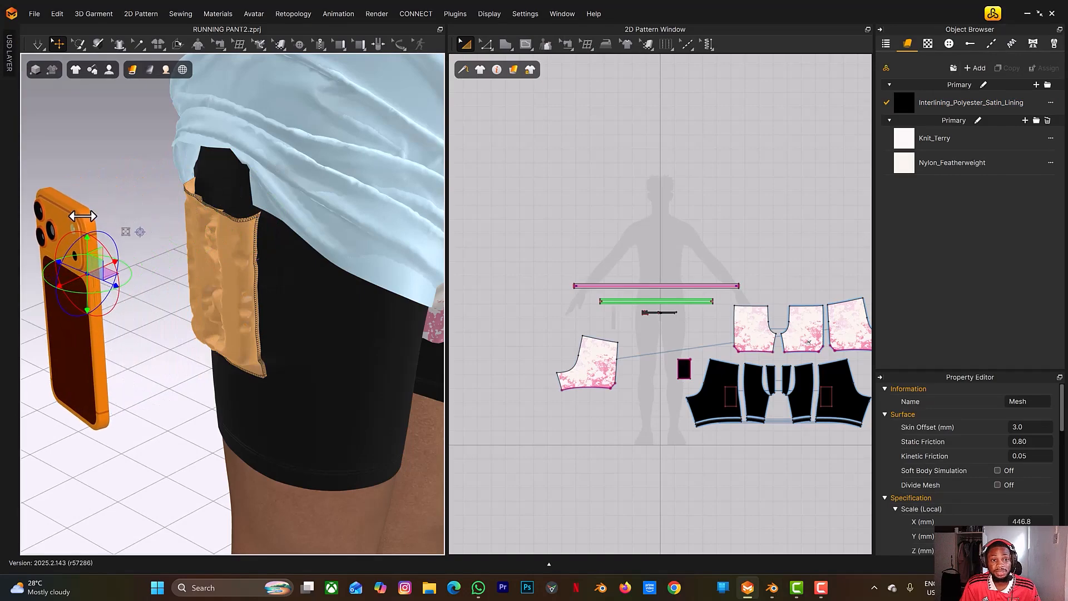
Choose the phone OBJ file in the Downloads folder for import into the garment project.
click(34, 17)
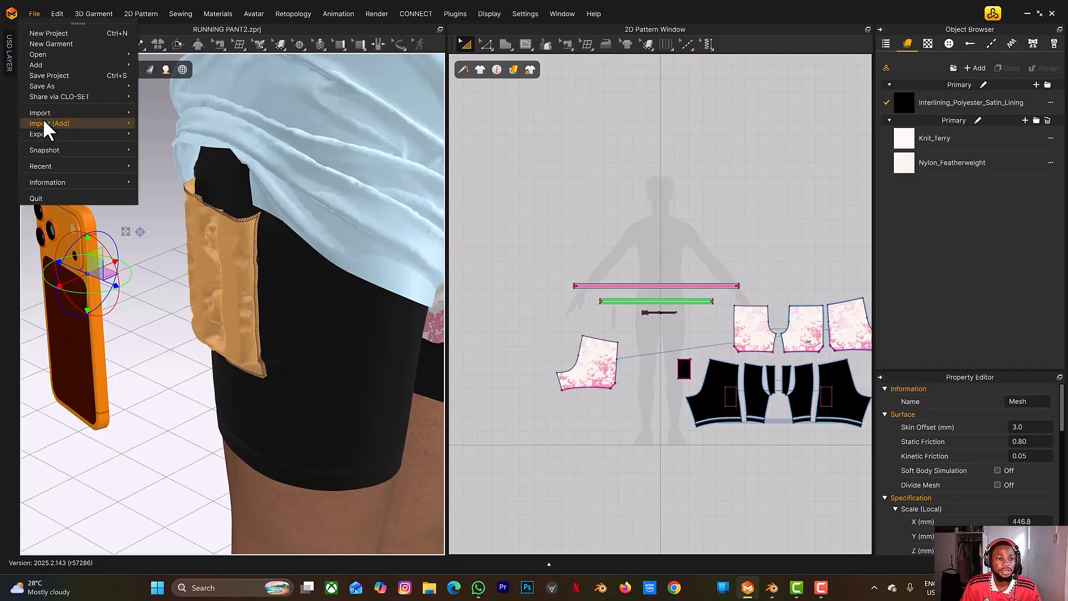
mouse_move(50, 112)
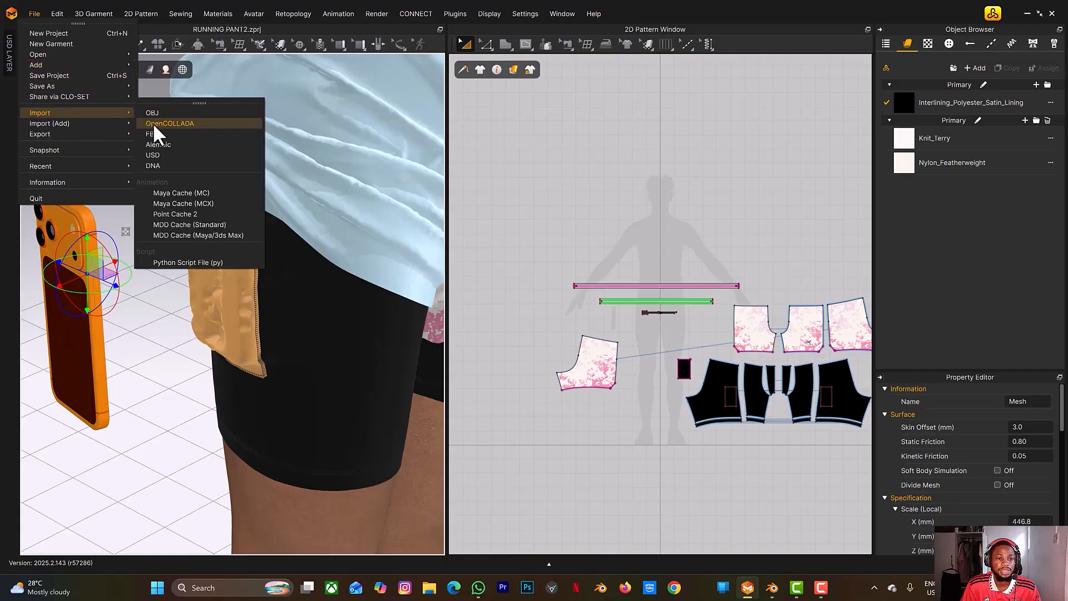
click(168, 123)
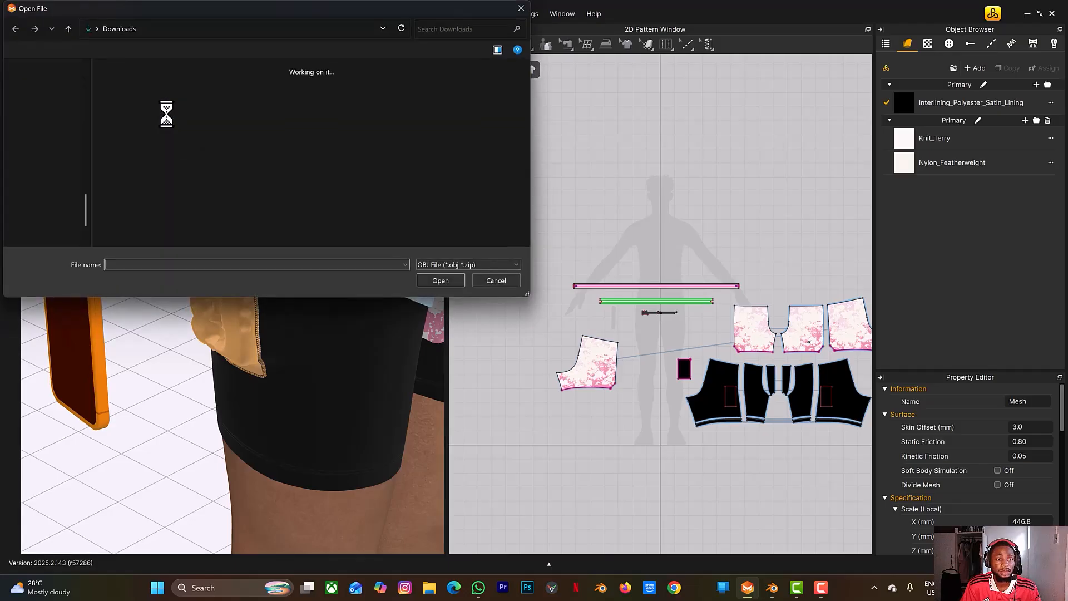
click(133, 118)
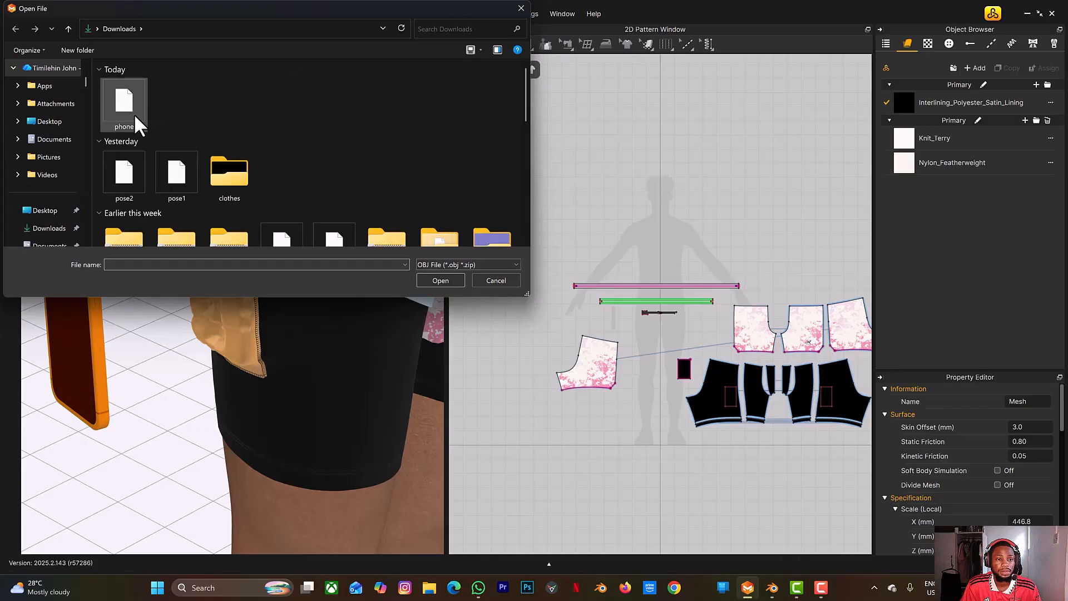
click(421, 284)
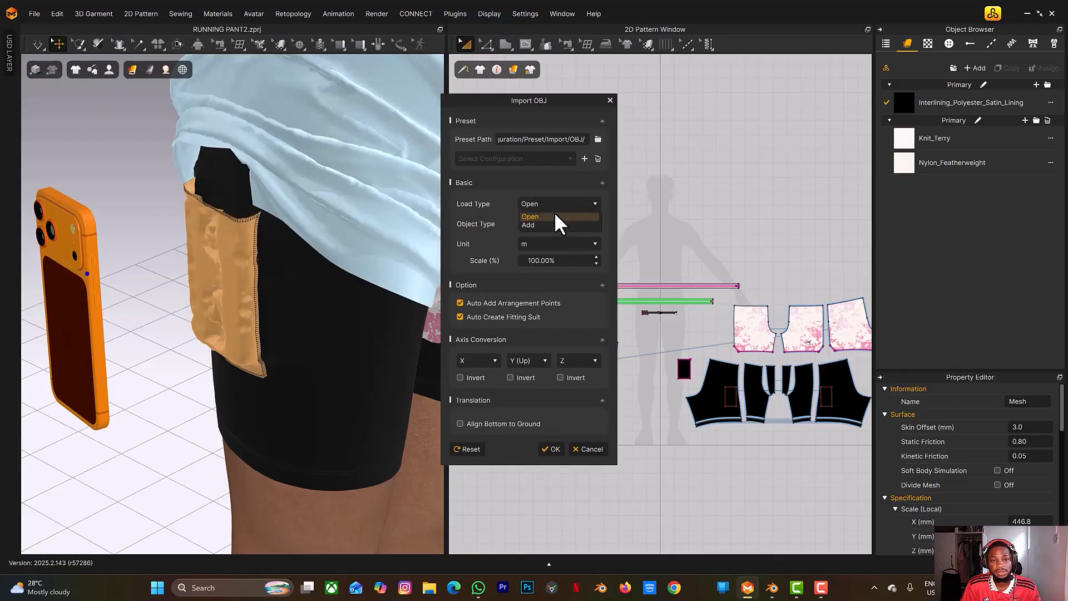
Import the phone OBJ with Load Type set to Add and Avatar as the object type, then dismiss the notices.
click(549, 224)
click(549, 224)
click(549, 236)
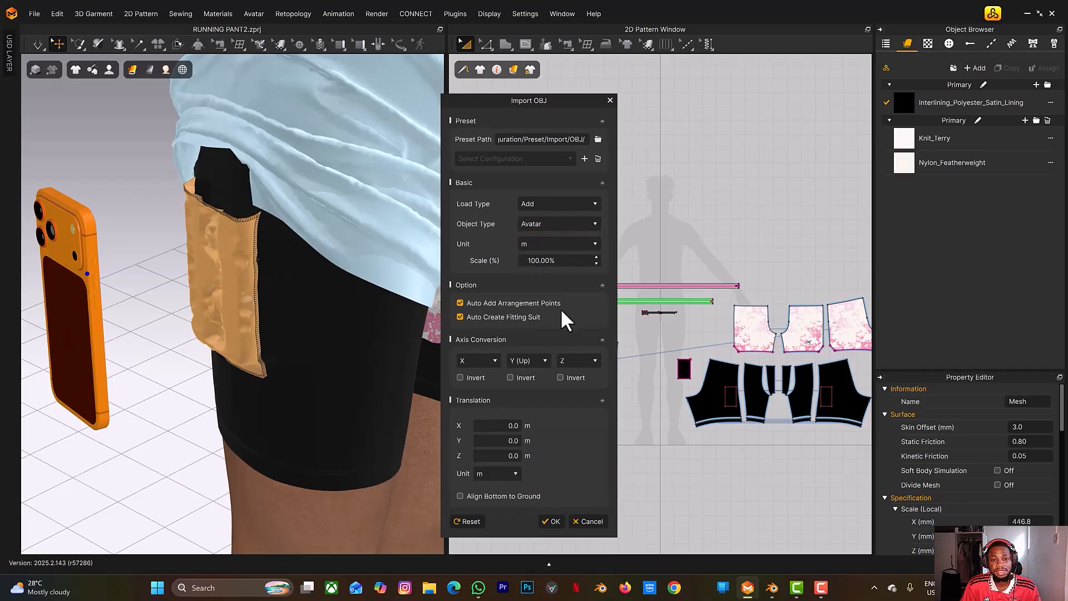
click(552, 519)
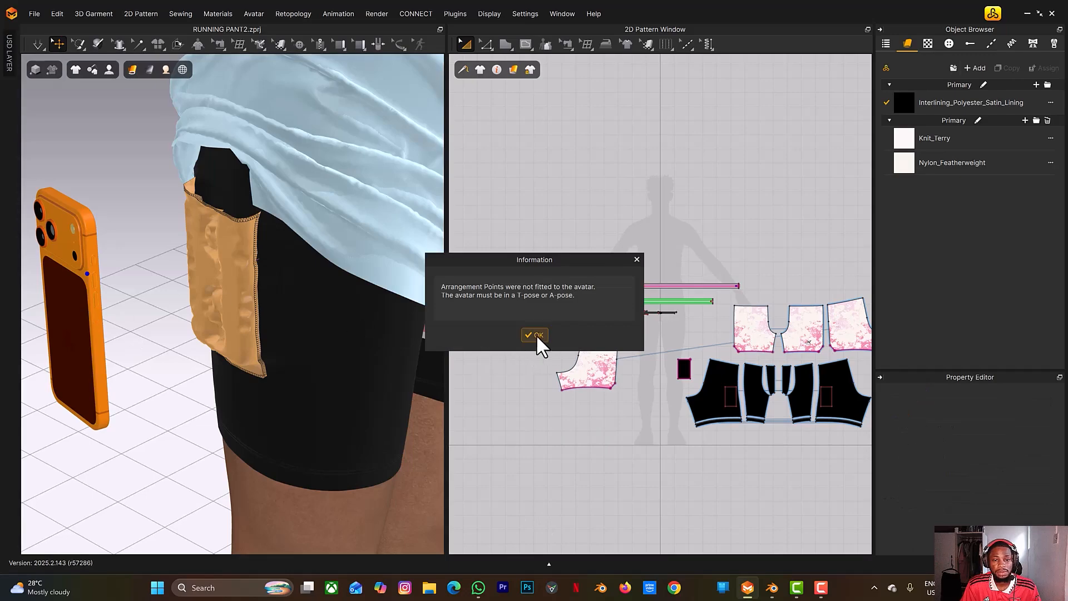
click(534, 333)
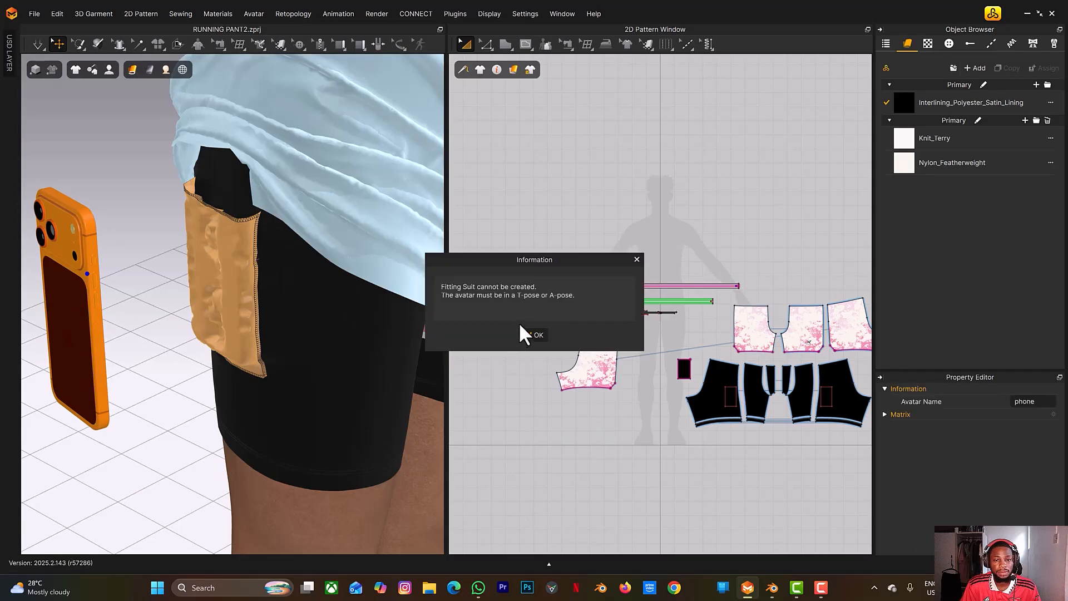
click(536, 333)
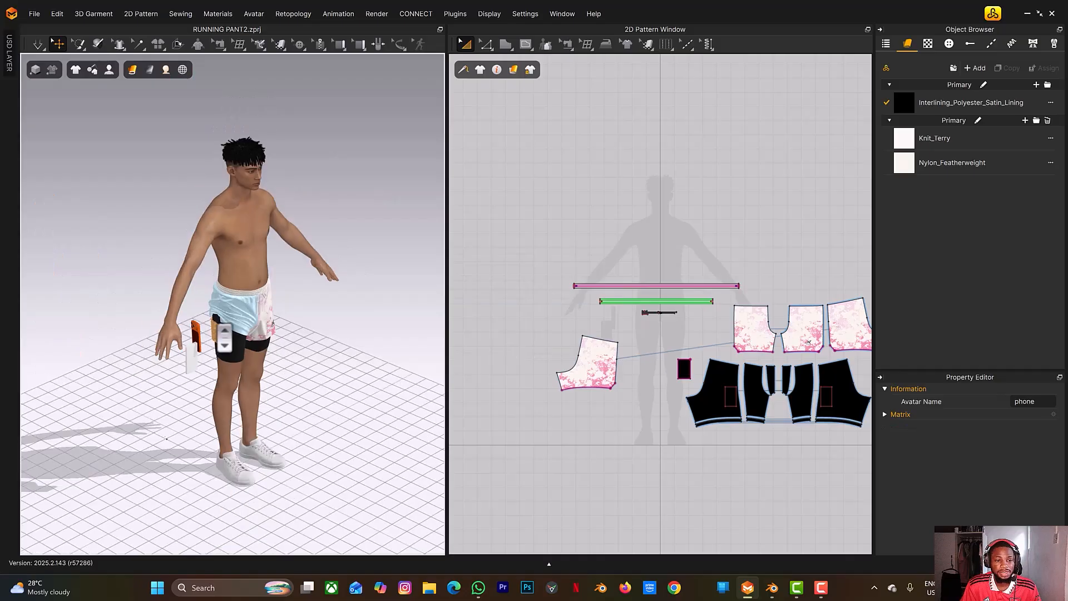
Rotate the imported white box around its vertical axis and move it over beside the pocket on the thigh.
scroll(354, 156, up, 10)
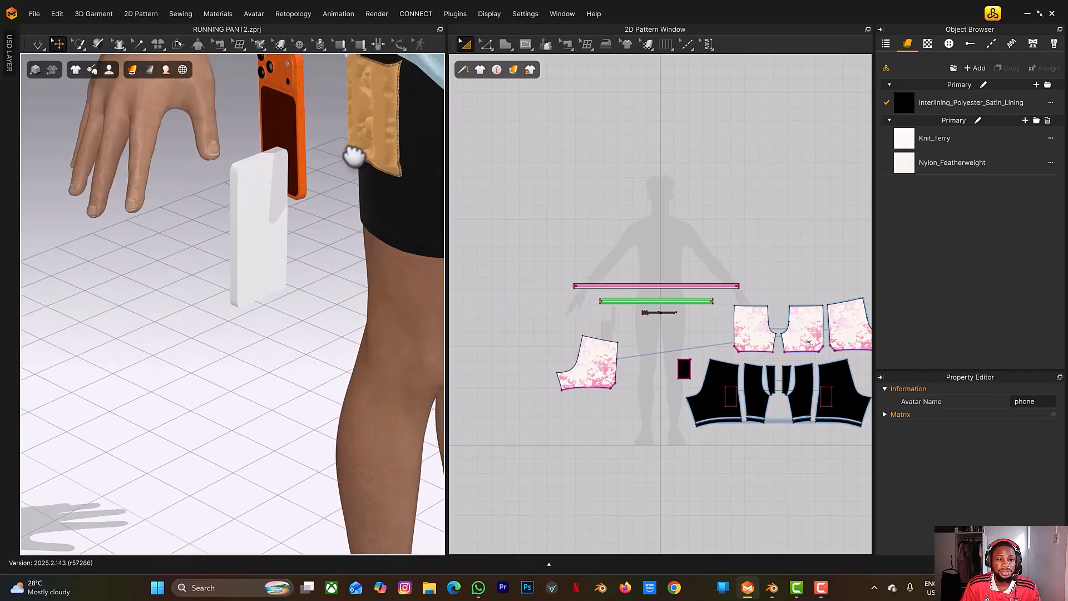
right_drag(301, 153, 210, 363)
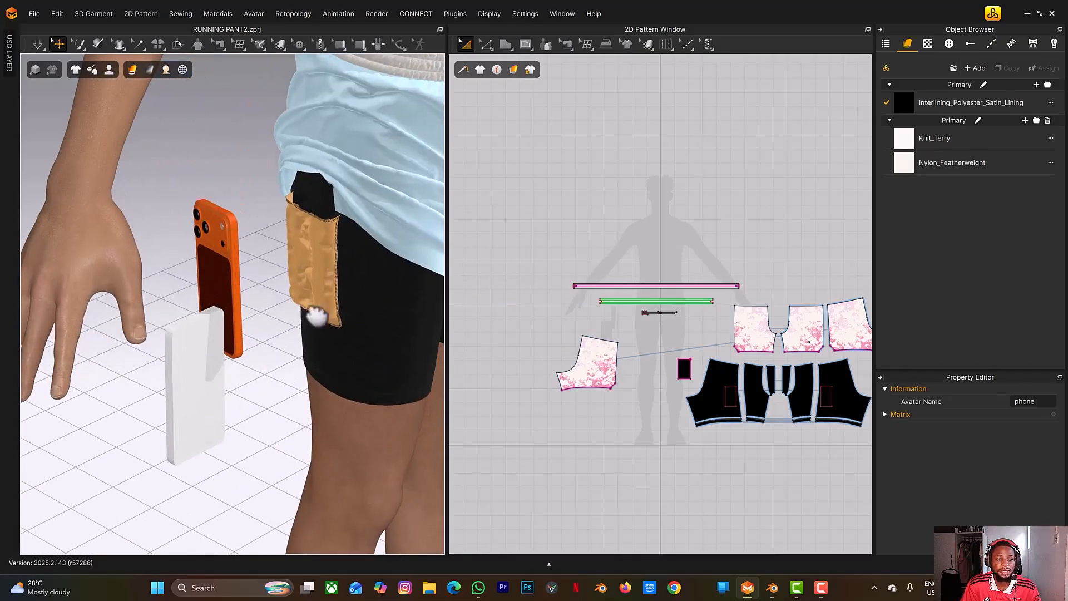
click(220, 384)
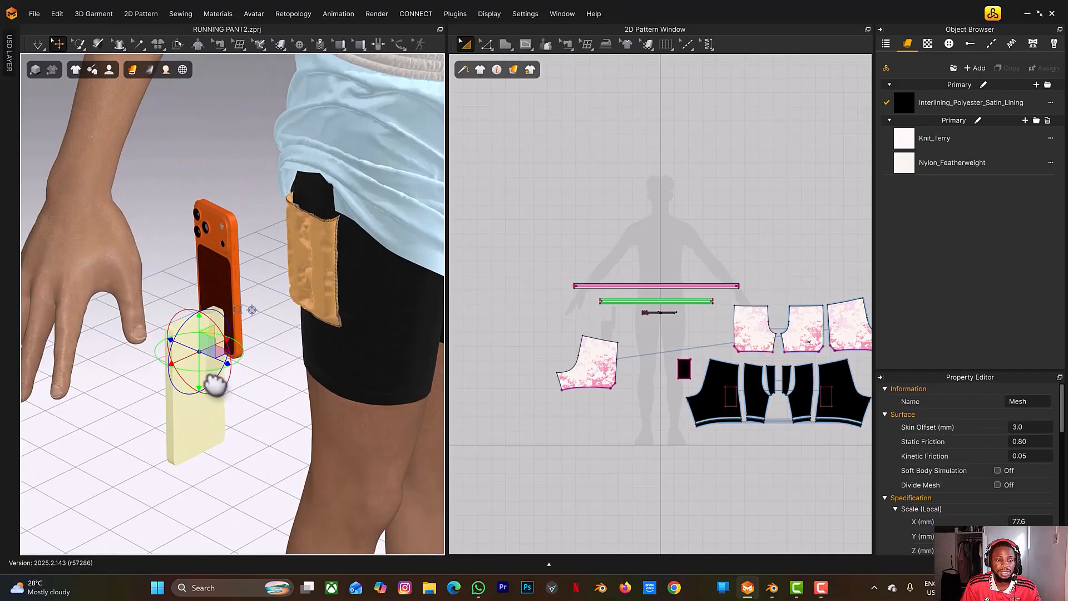
click(279, 428)
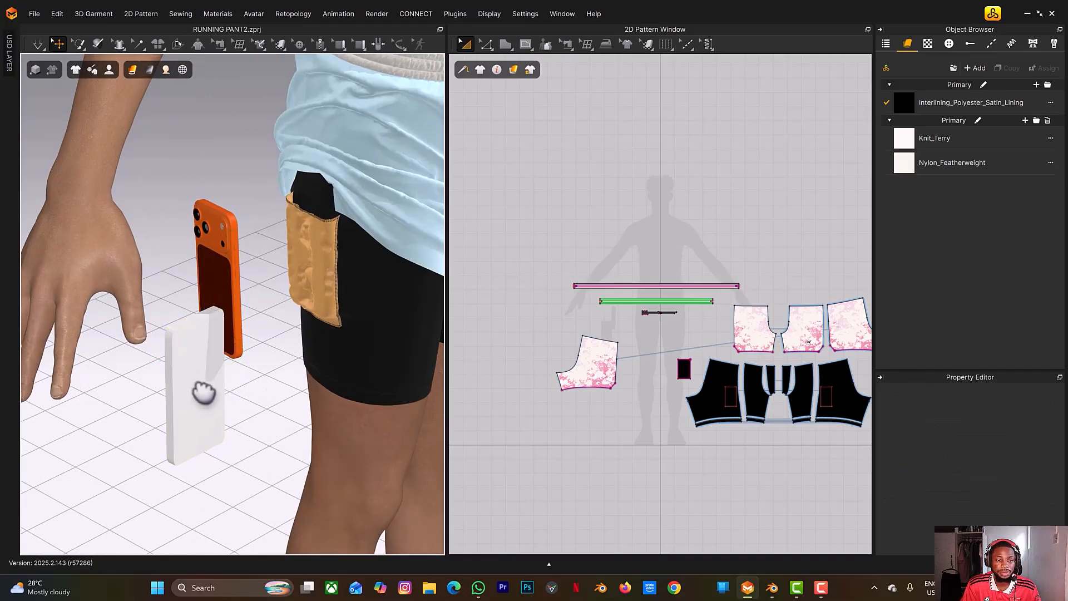
click(204, 392)
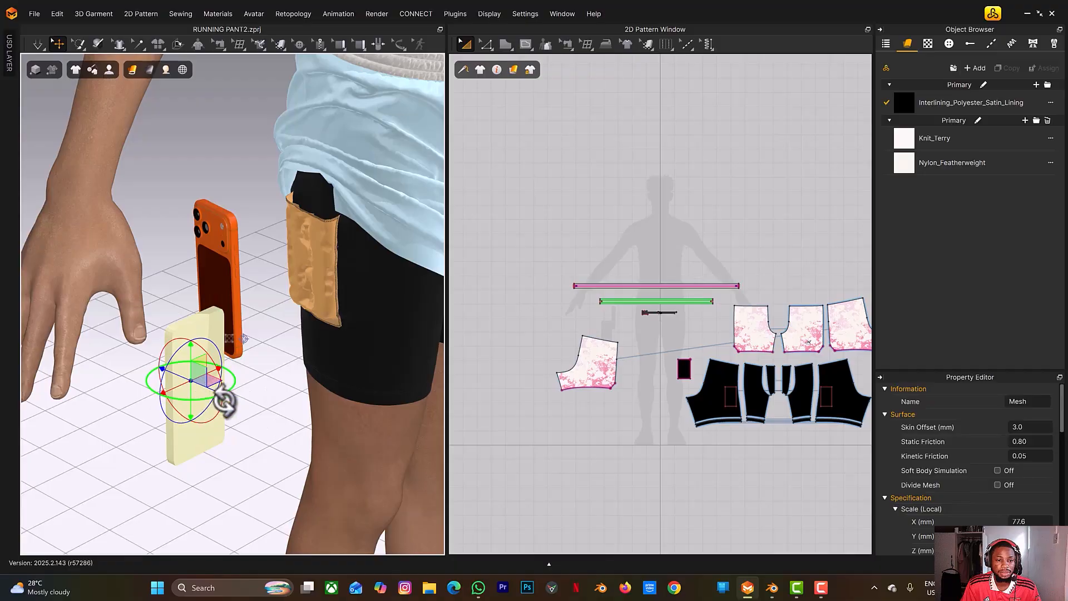
drag(222, 399, 241, 375)
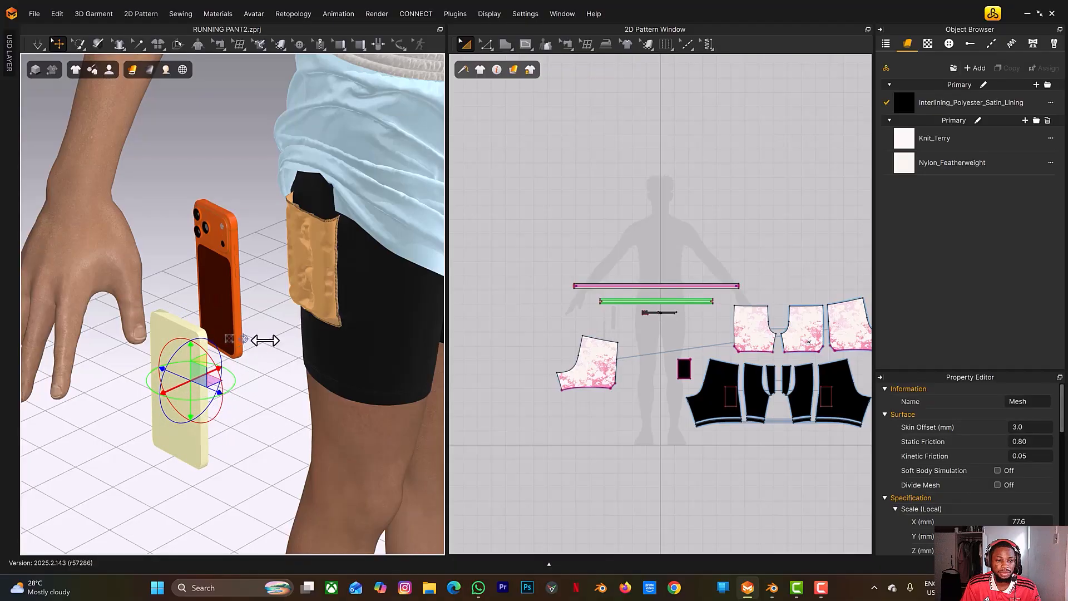
drag(265, 340, 297, 313)
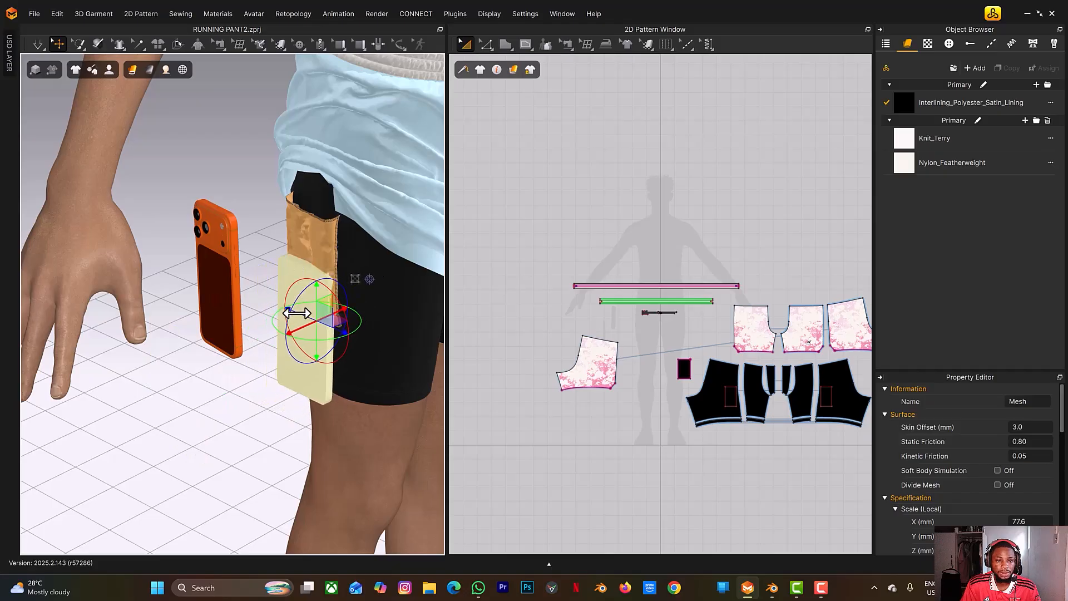
Tilt the box slightly so its angle lines up with the pocket on the shorts, undoing the first attempt.
right_drag(312, 311, 363, 317)
scroll(345, 303, up, 5)
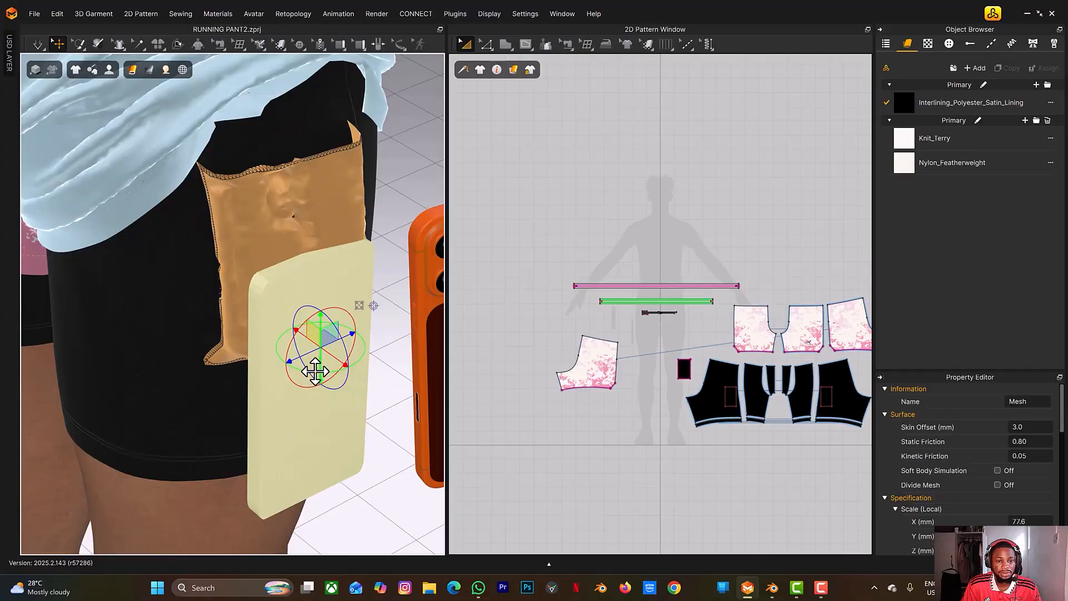
drag(310, 374, 308, 369)
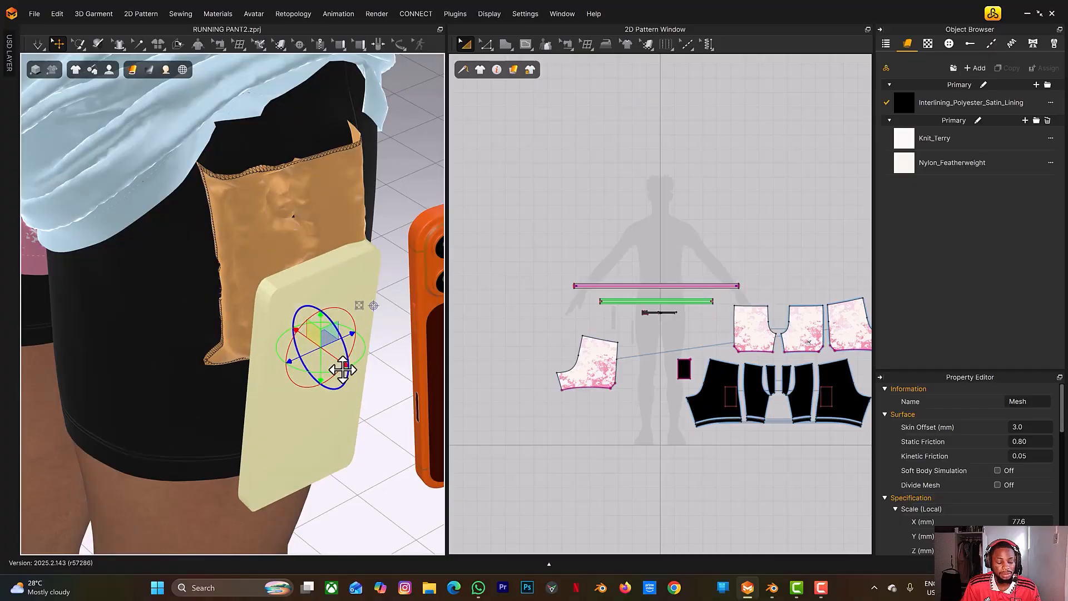
key(ctrl+z)
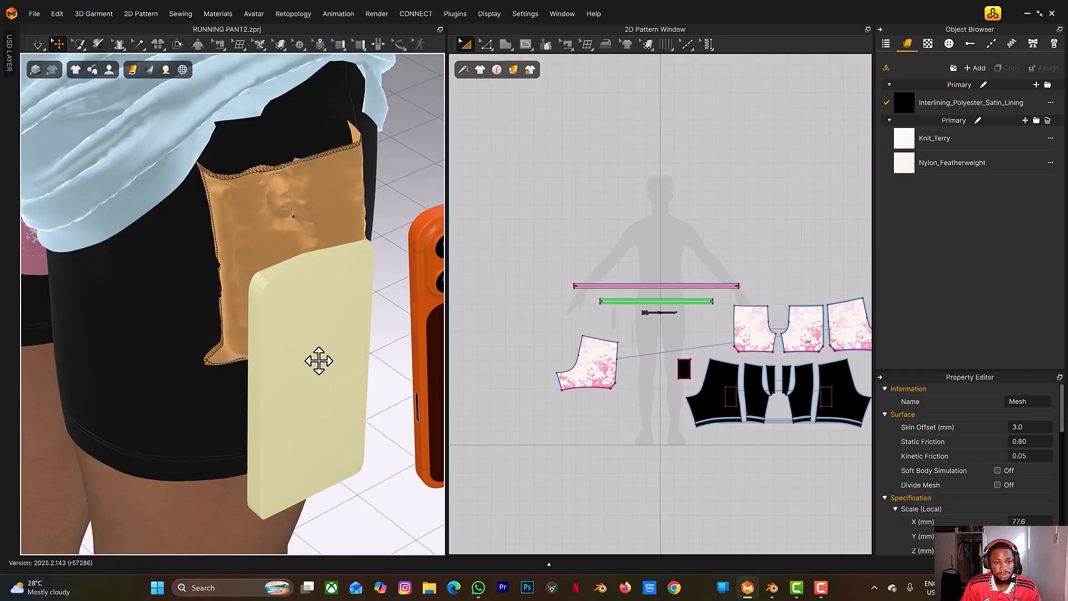
click(319, 361)
drag(308, 385, 300, 380)
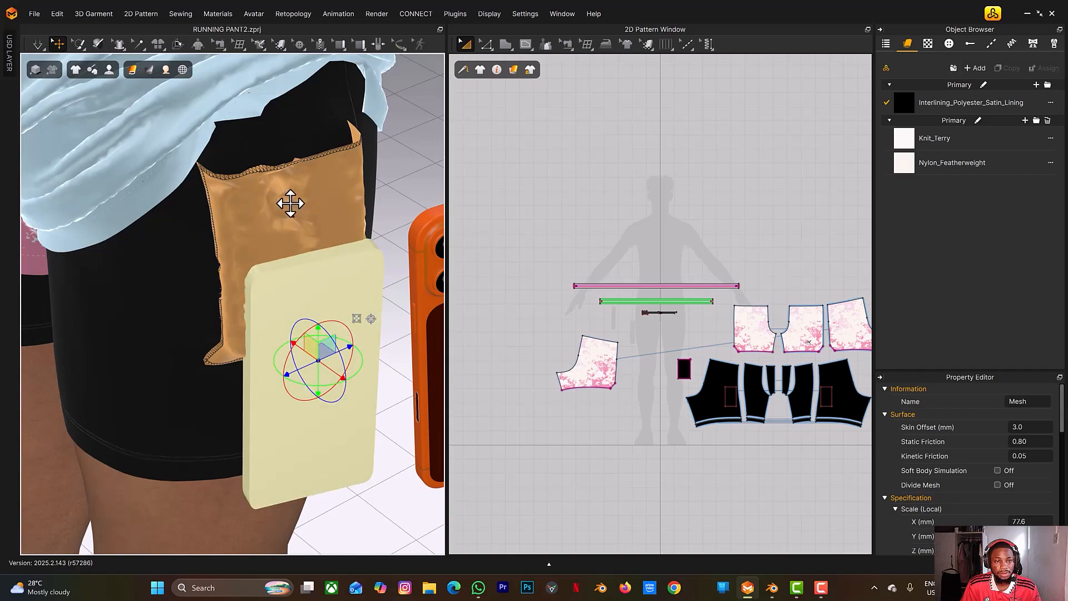
Pull the pocket pattern outward, away from the thigh, to open a gap behind it for the box.
click(290, 198)
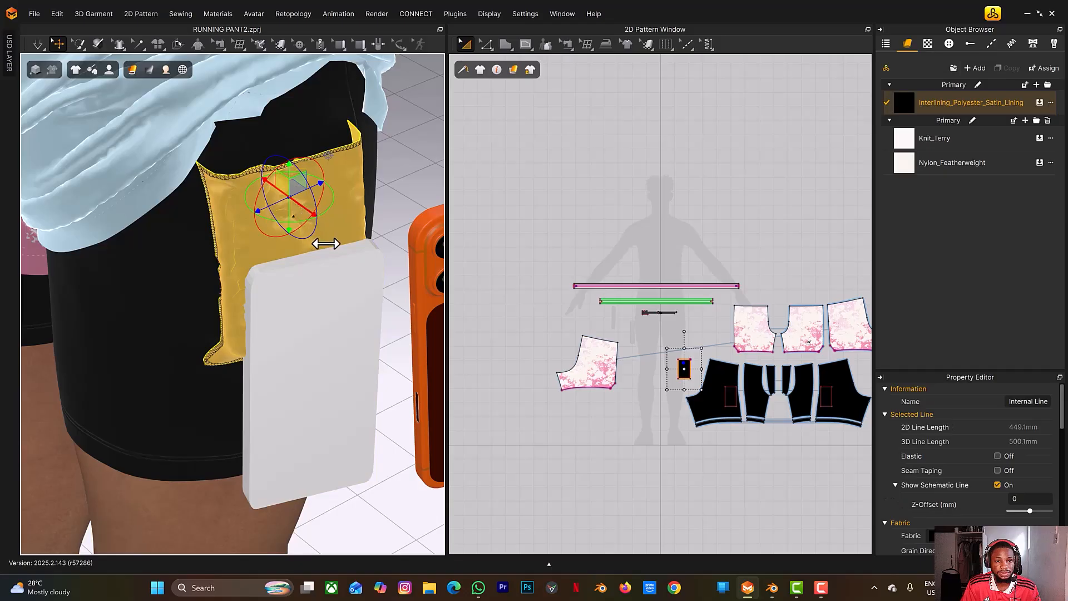
drag(325, 243, 348, 265)
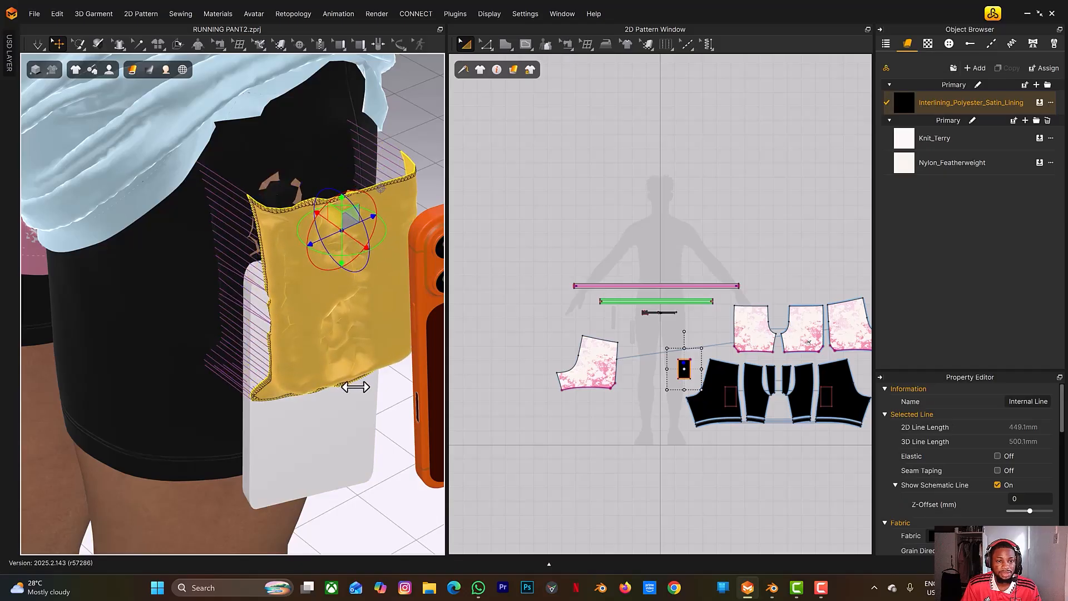
right_drag(355, 387, 226, 374)
Select the box and raise it to the height of the pocket.
click(317, 444)
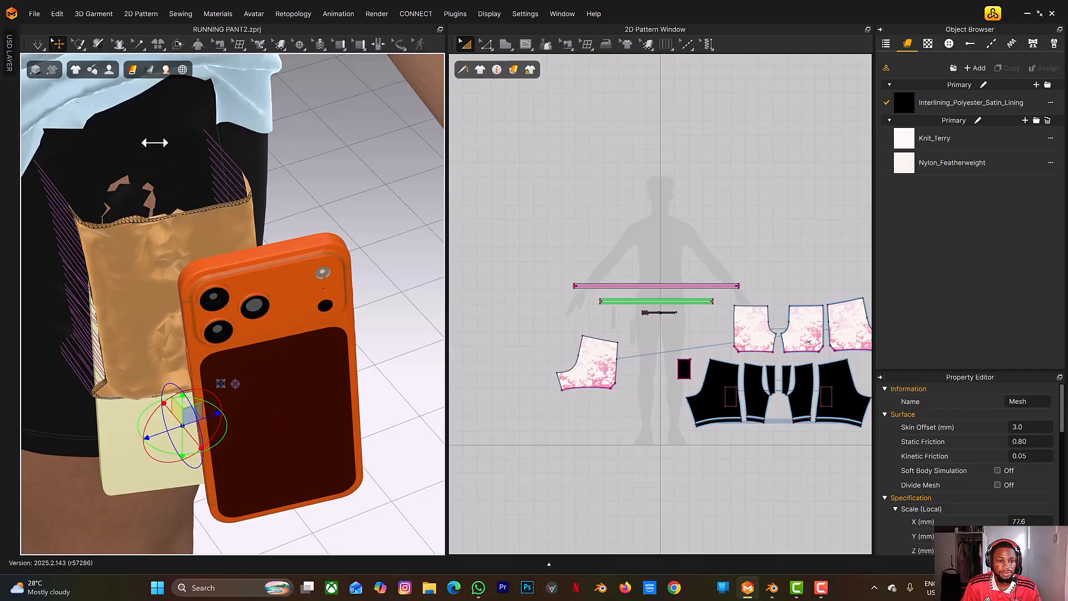
click(221, 384)
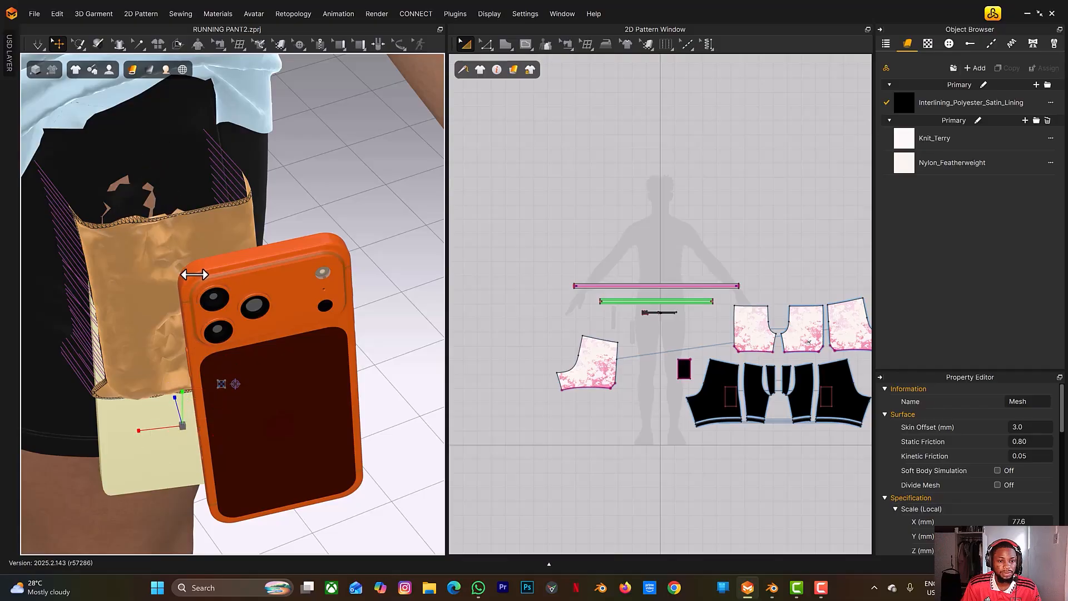
right_drag(255, 303, 266, 298)
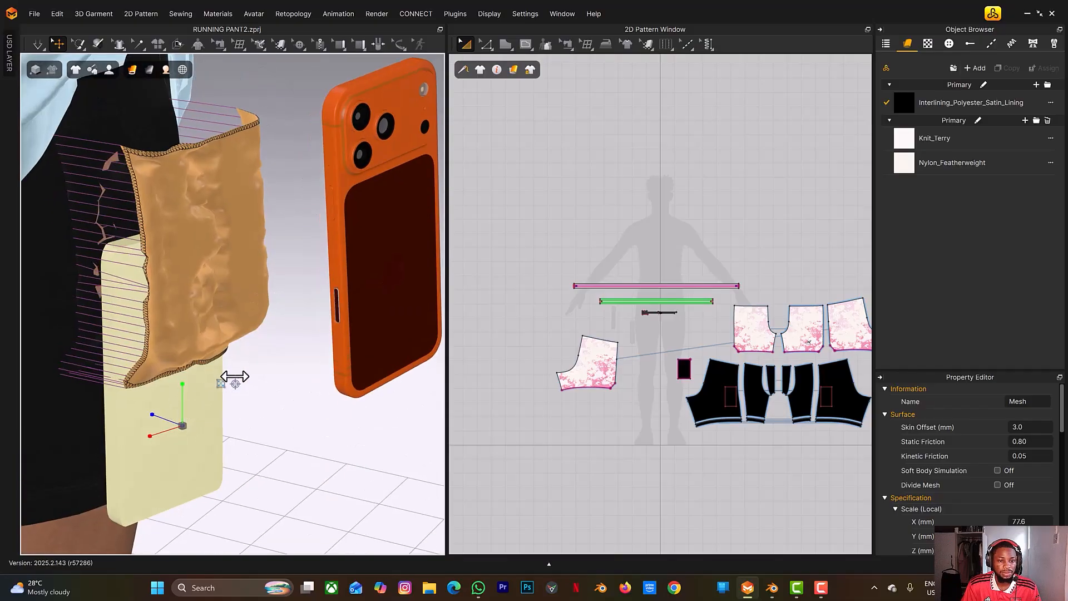
drag(236, 383, 179, 332)
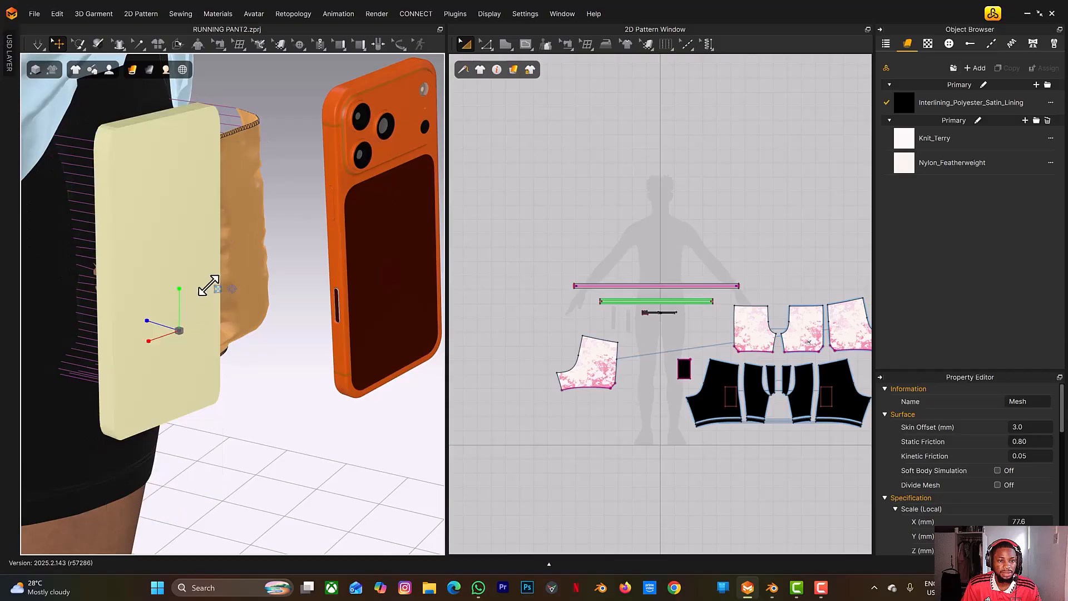
Shift the box sideways and inward so it sits between the pocket pattern and the thigh.
right_drag(215, 260, 181, 342)
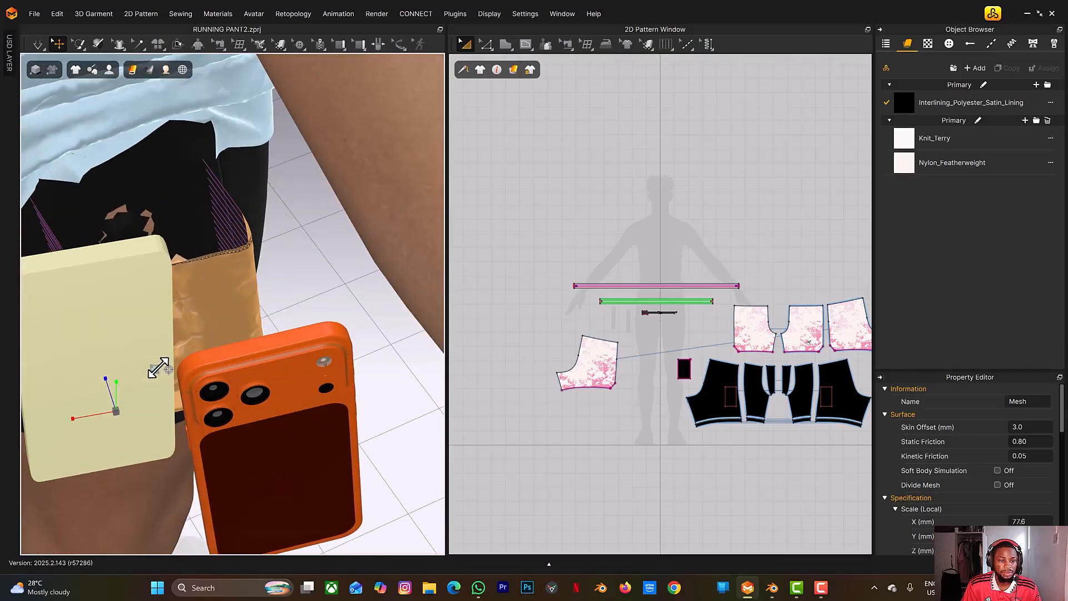
key(q)
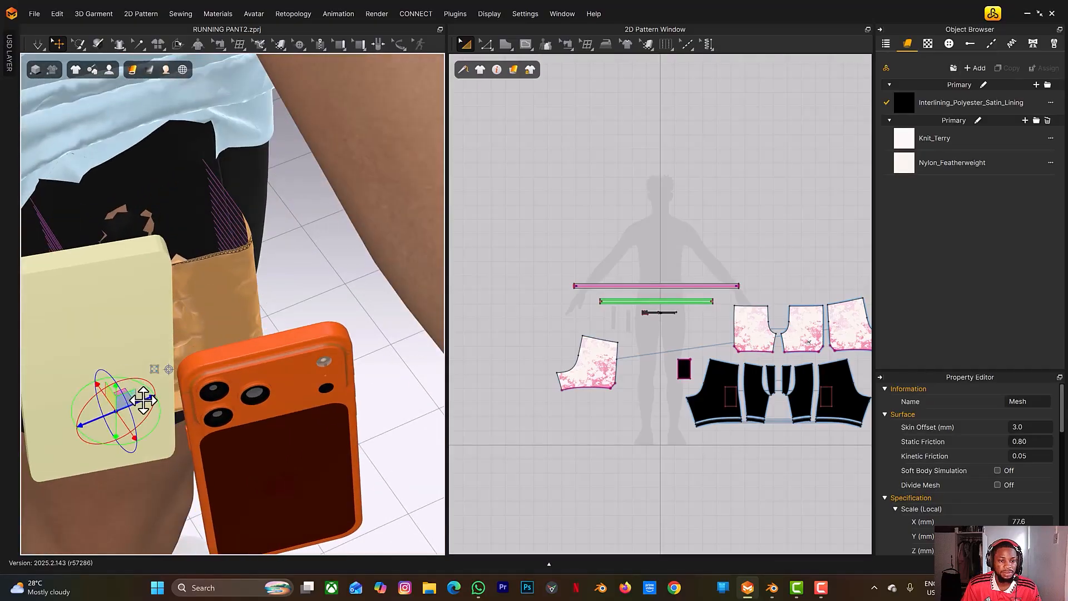
drag(165, 393, 221, 349)
right_drag(221, 349, 203, 362)
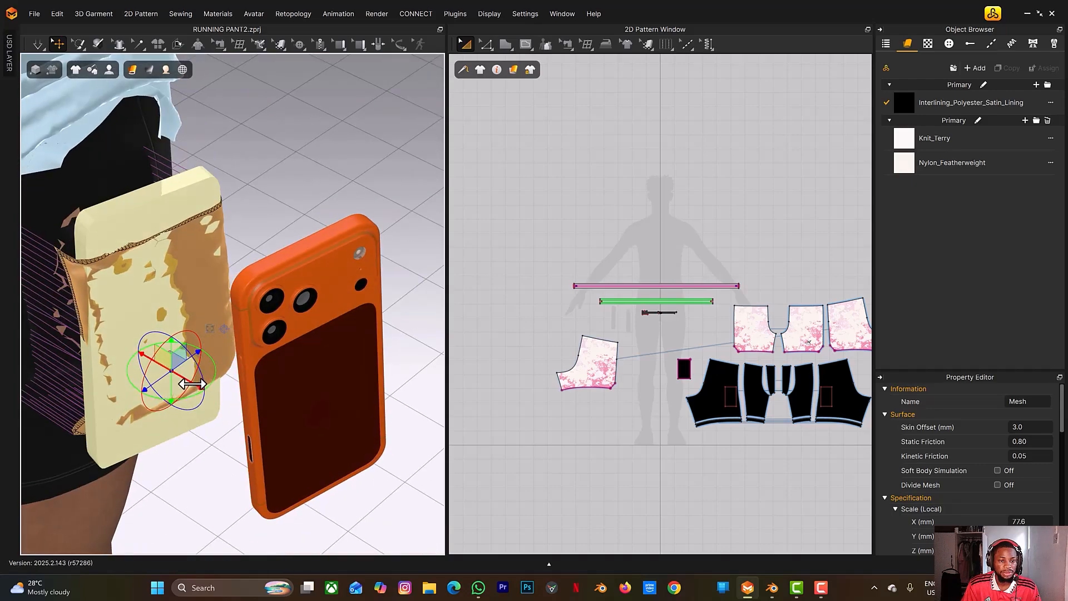
drag(174, 368, 153, 346)
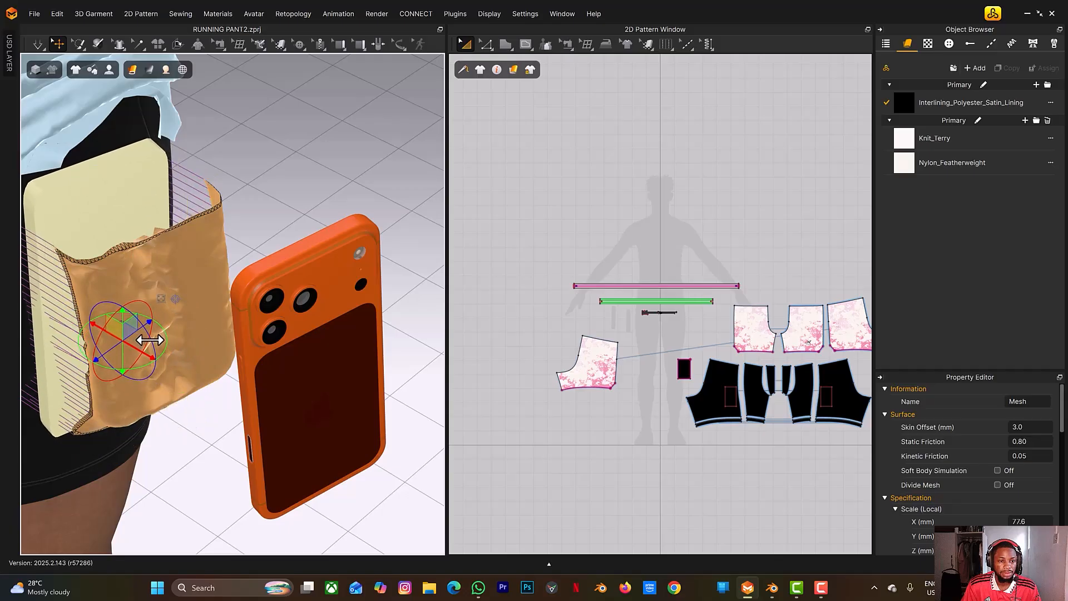
Raise the box inside the gap so its upper part protrudes above the pocket opening, and check the fit from several angles.
right_drag(178, 298, 110, 286)
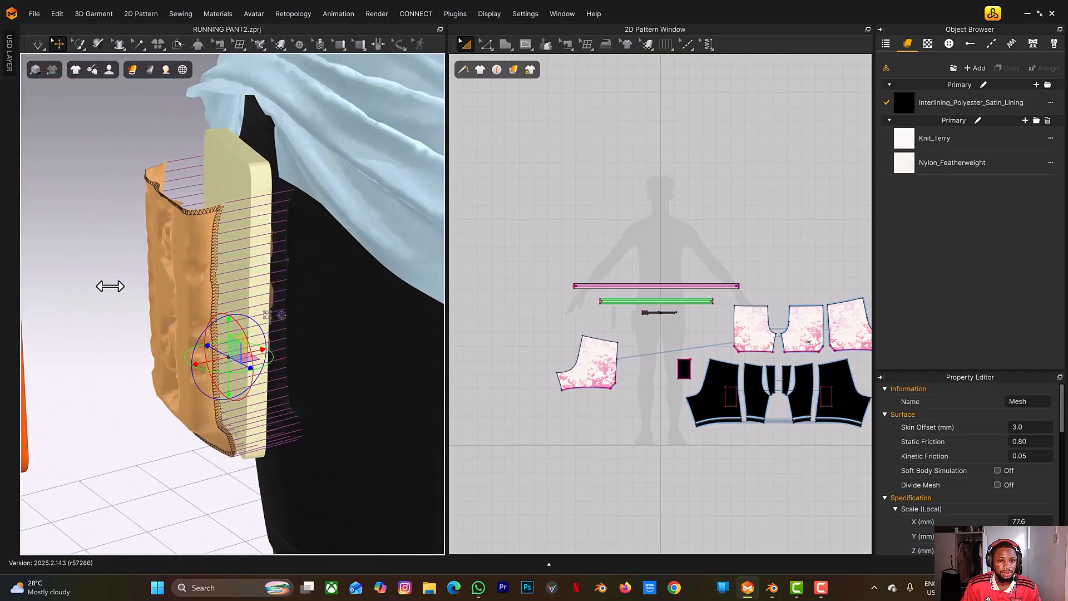
click(229, 320)
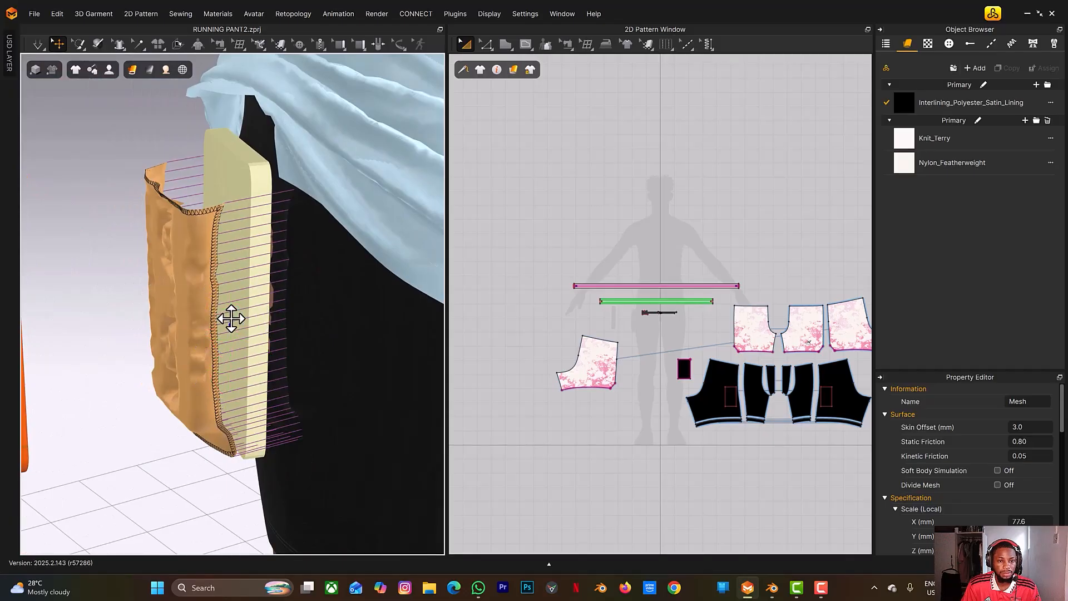
click(244, 174)
drag(241, 136, 248, 109)
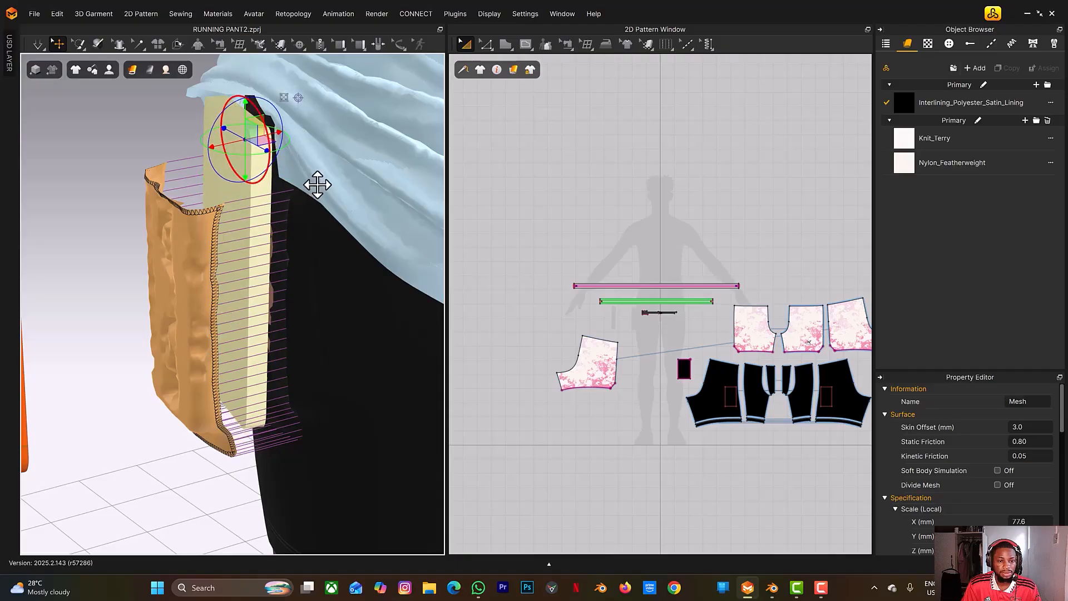
right_drag(317, 184, 323, 219)
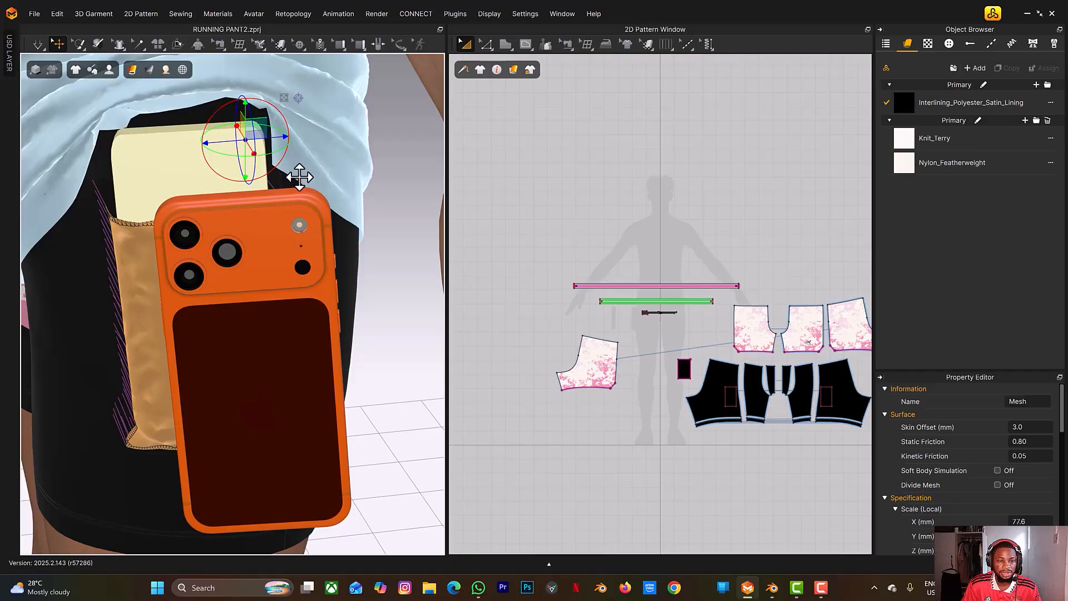
right_drag(300, 174, 330, 191)
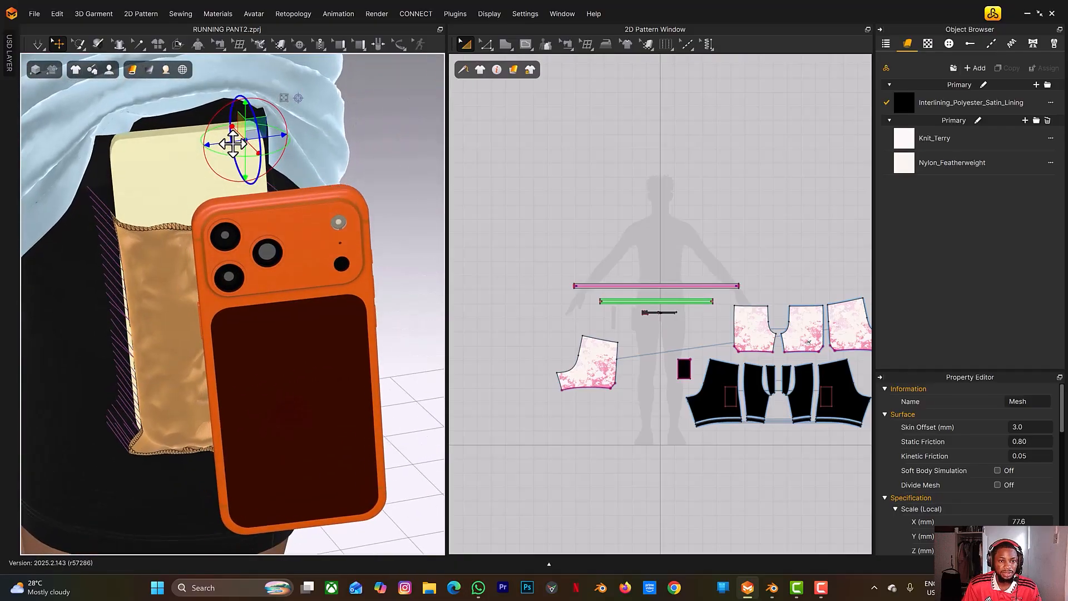
Nudge the box slightly inside the gap and run the simulation so the pocket closes around it.
drag(218, 144, 217, 145)
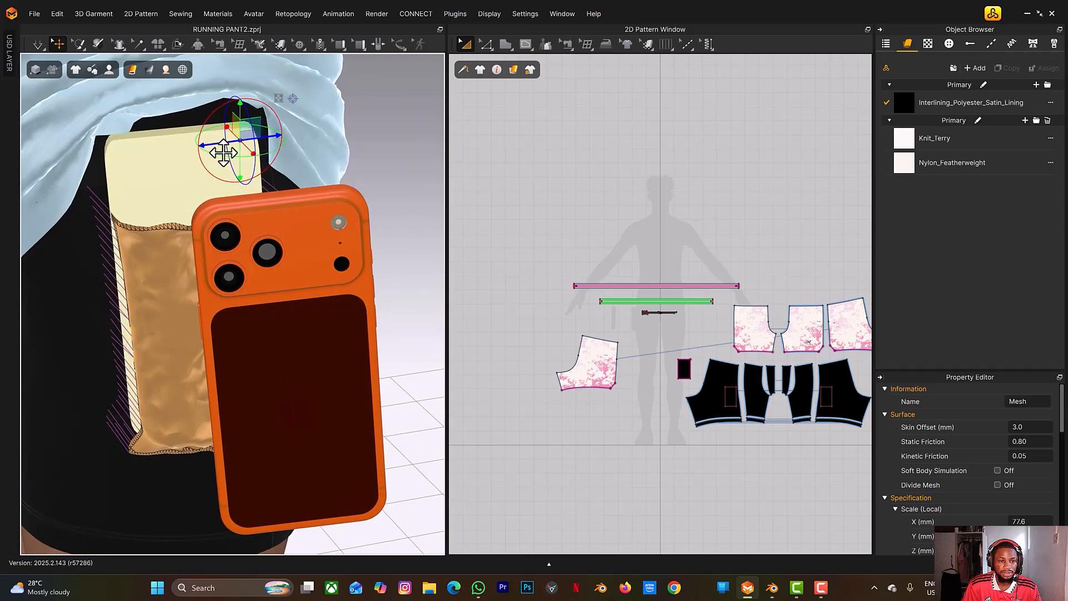
right_drag(350, 234, 337, 237)
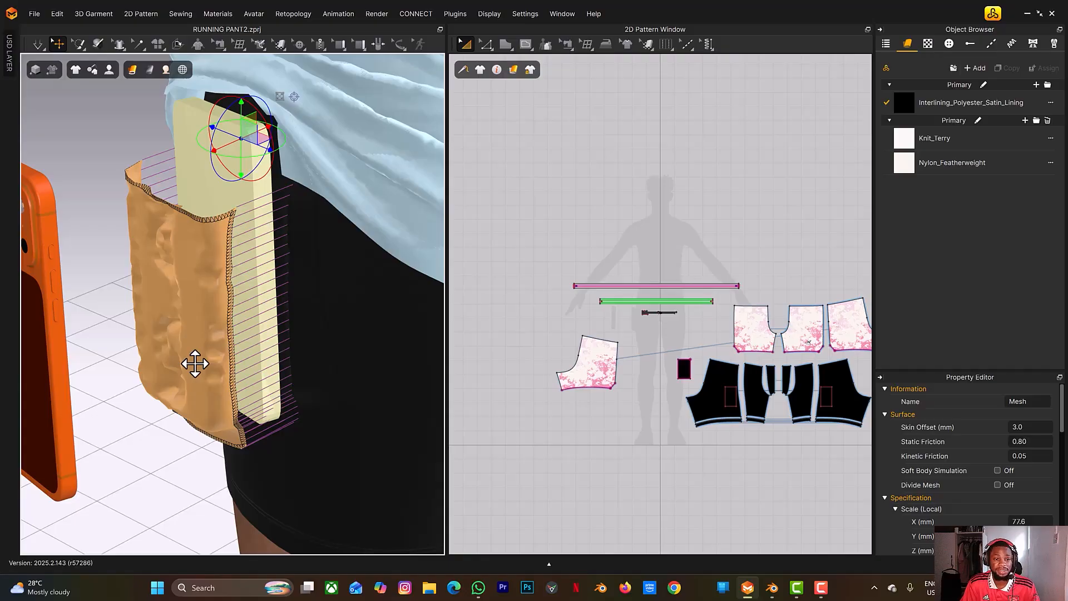
key(space)
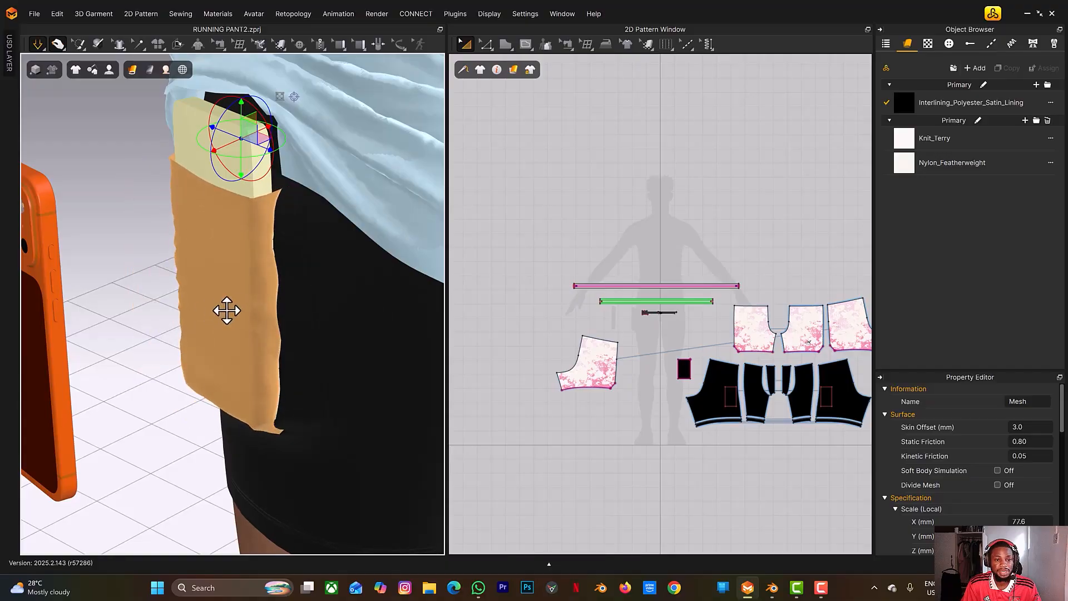
right_drag(300, 306, 269, 248)
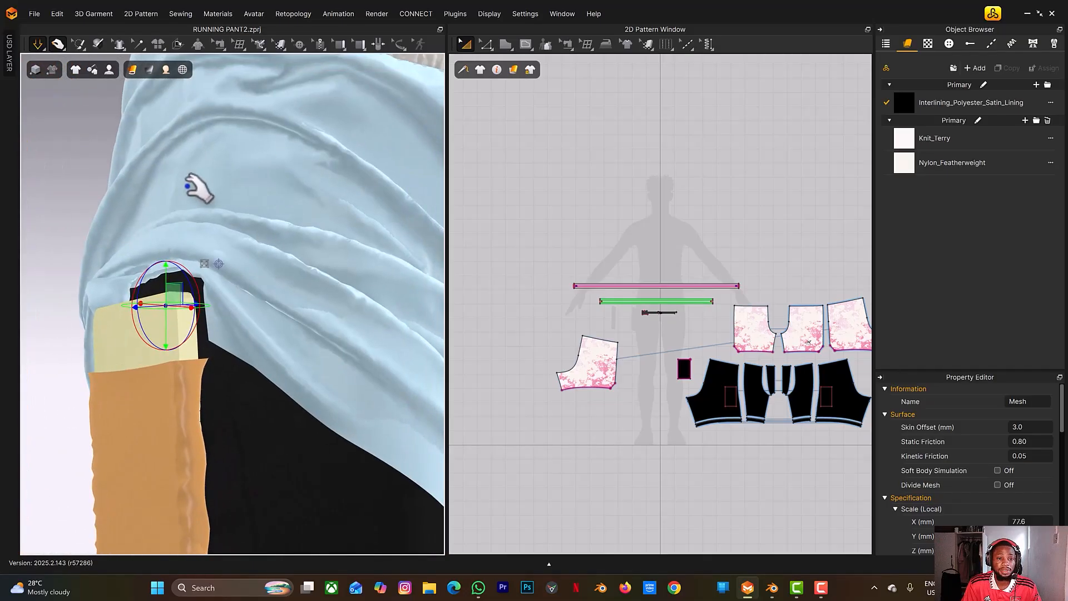
right_drag(222, 243, 228, 220)
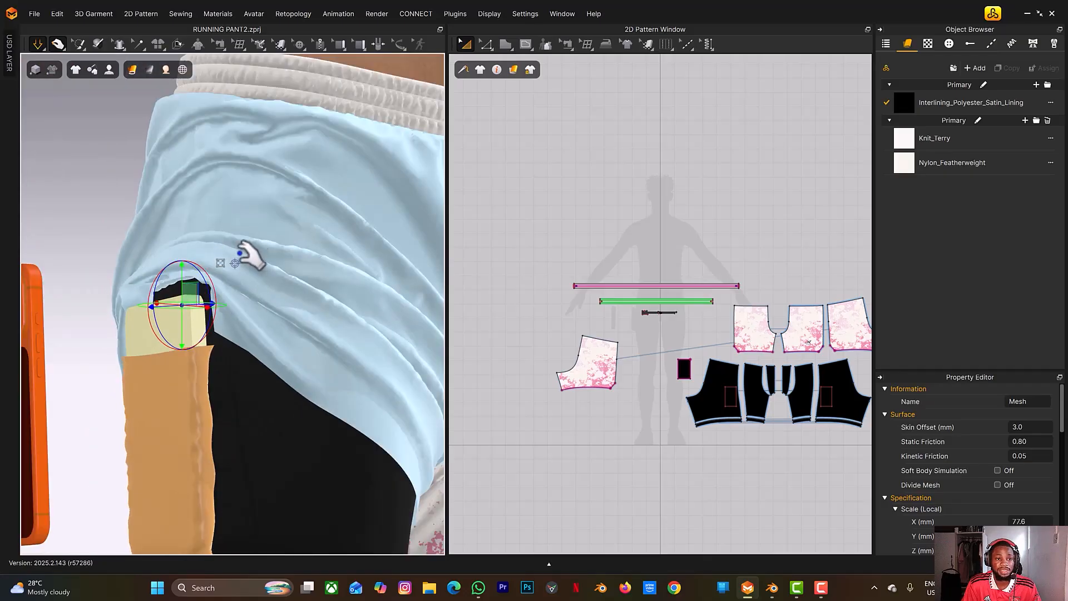
click(250, 253)
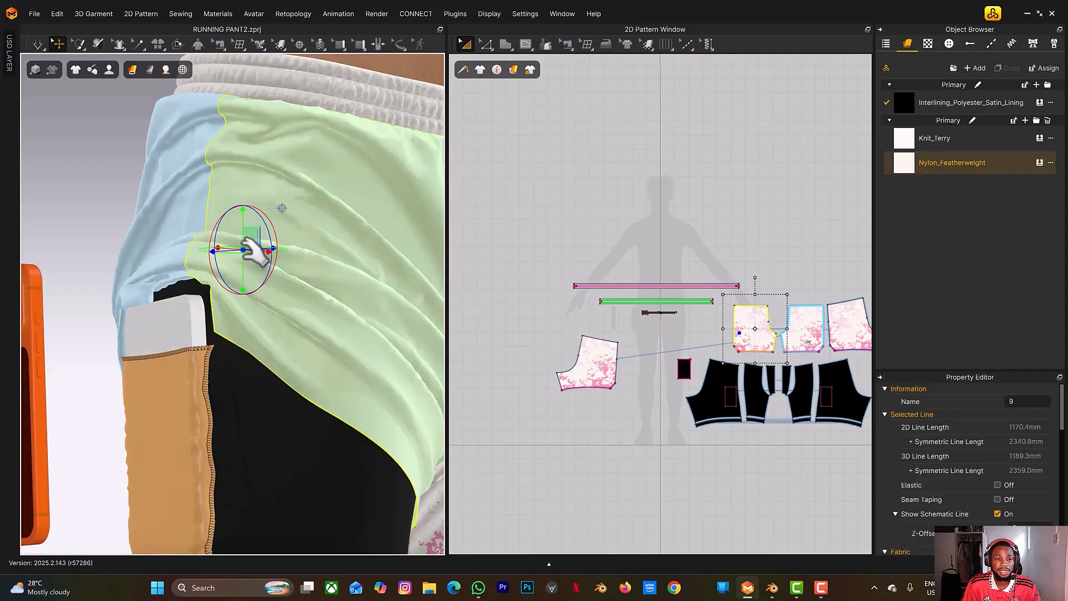
right_click(243, 248)
click(169, 199)
click(178, 212)
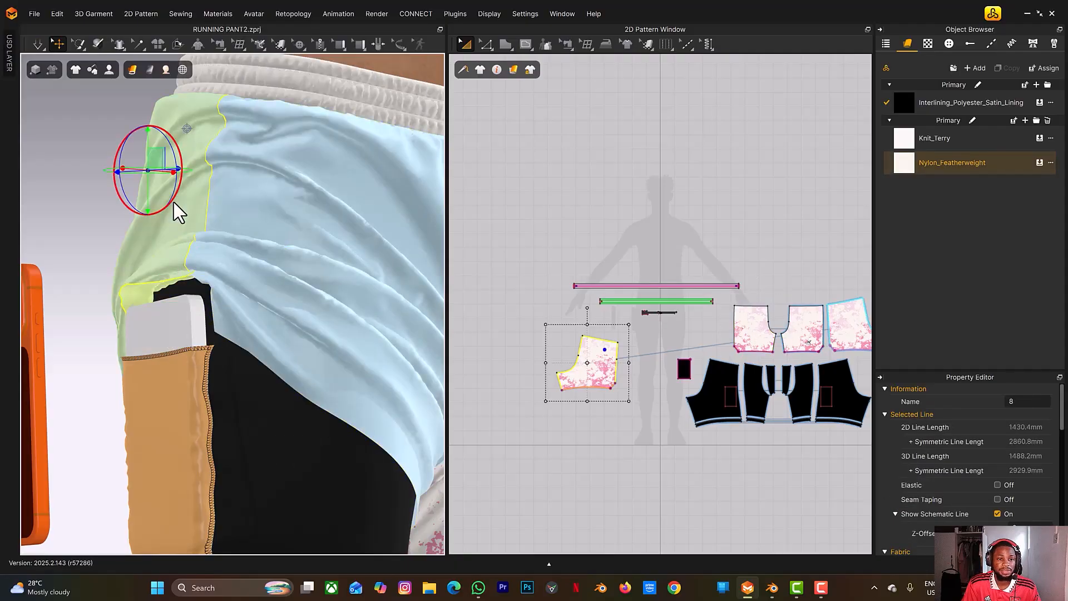
shift+click(244, 227)
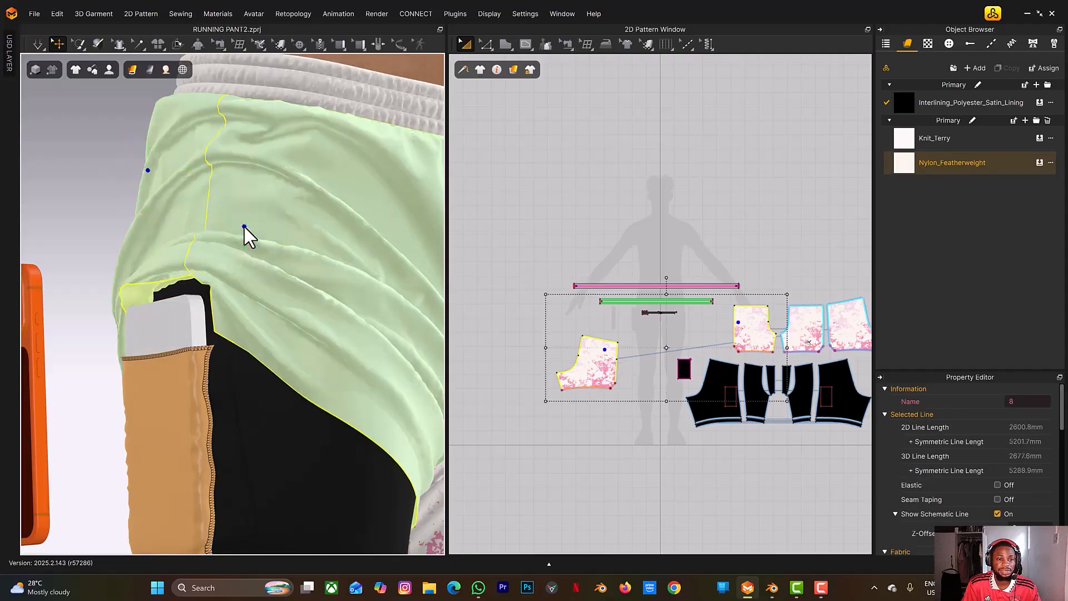
right_click(244, 225)
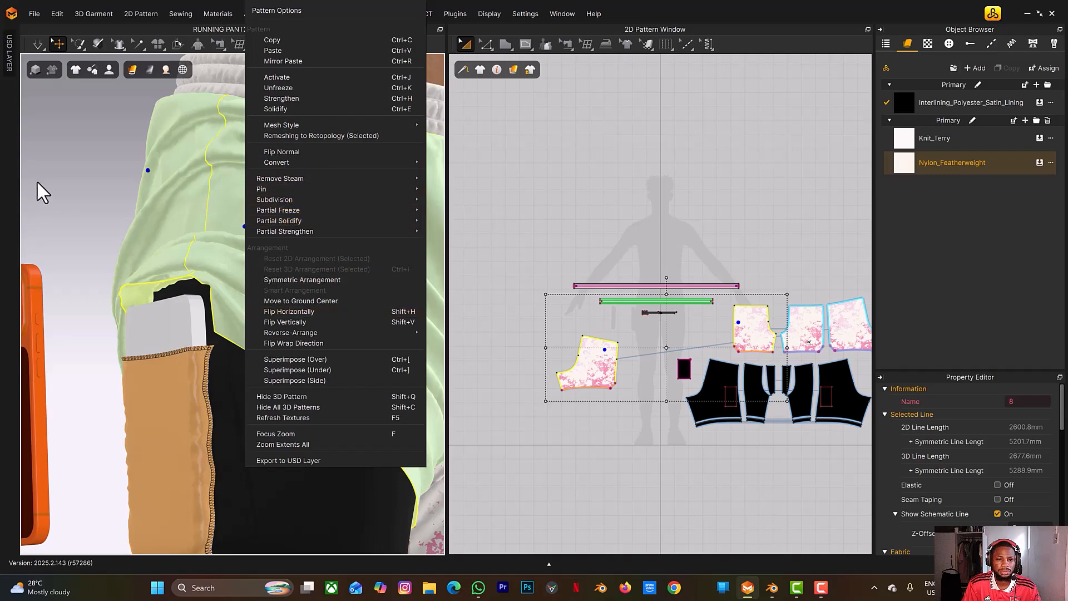
click(91, 179)
click(92, 179)
Unfreeze the two frozen outer shorts panels above the pocket and simulate them briefly so they settle over the box.
click(181, 195)
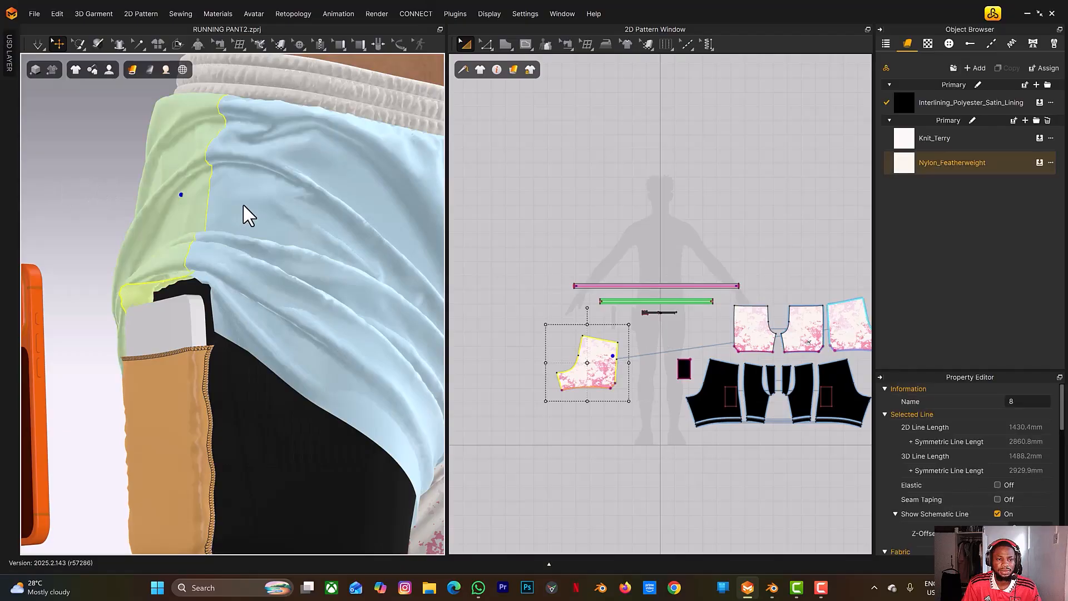
shift+click(244, 205)
right_click(244, 205)
mouse_move(273, 211)
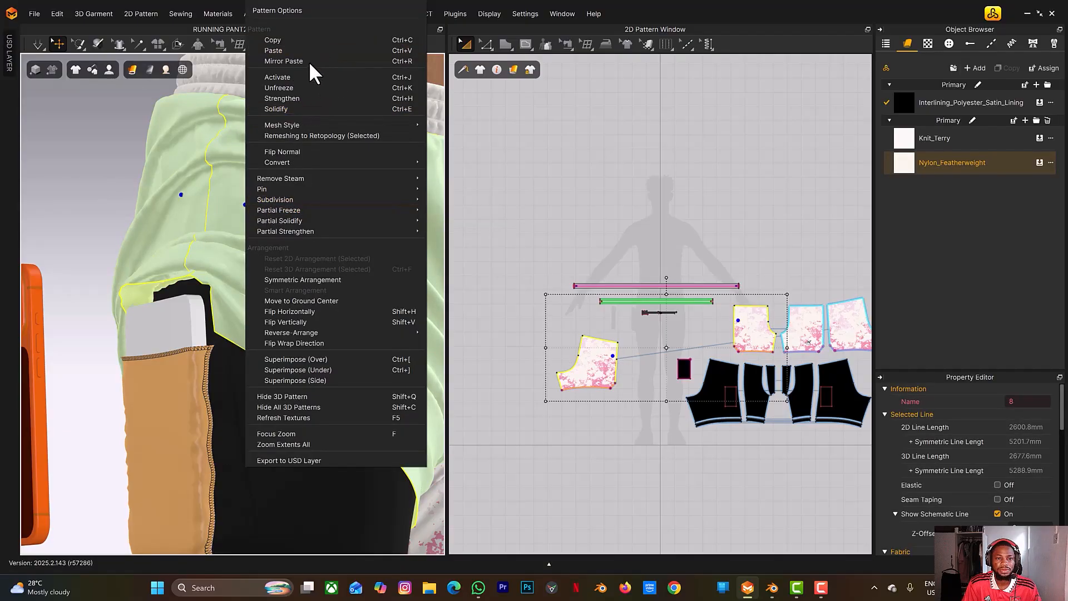
click(238, 56)
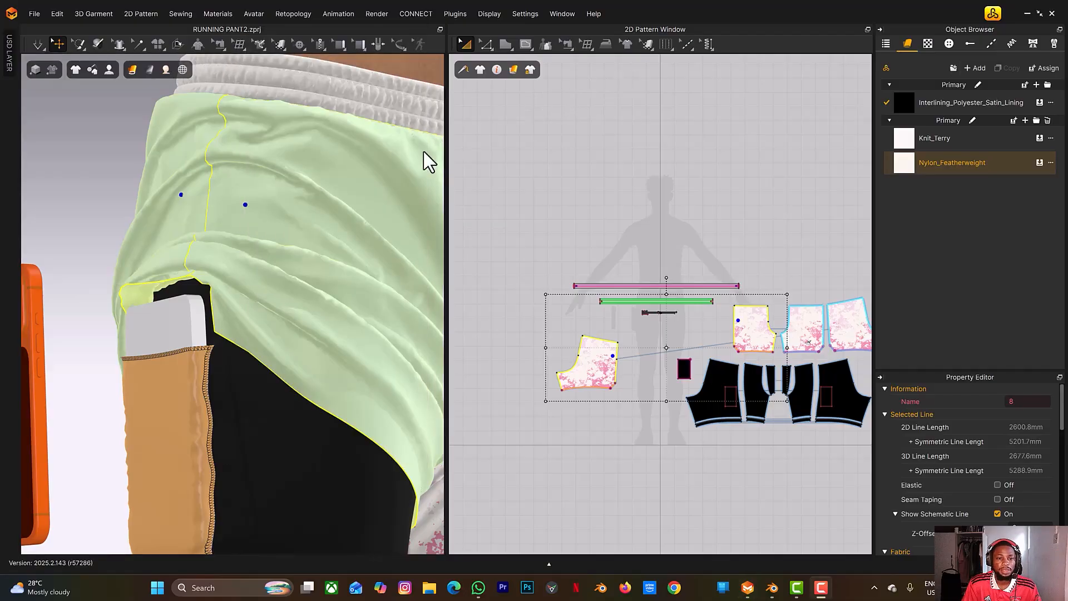
click(686, 44)
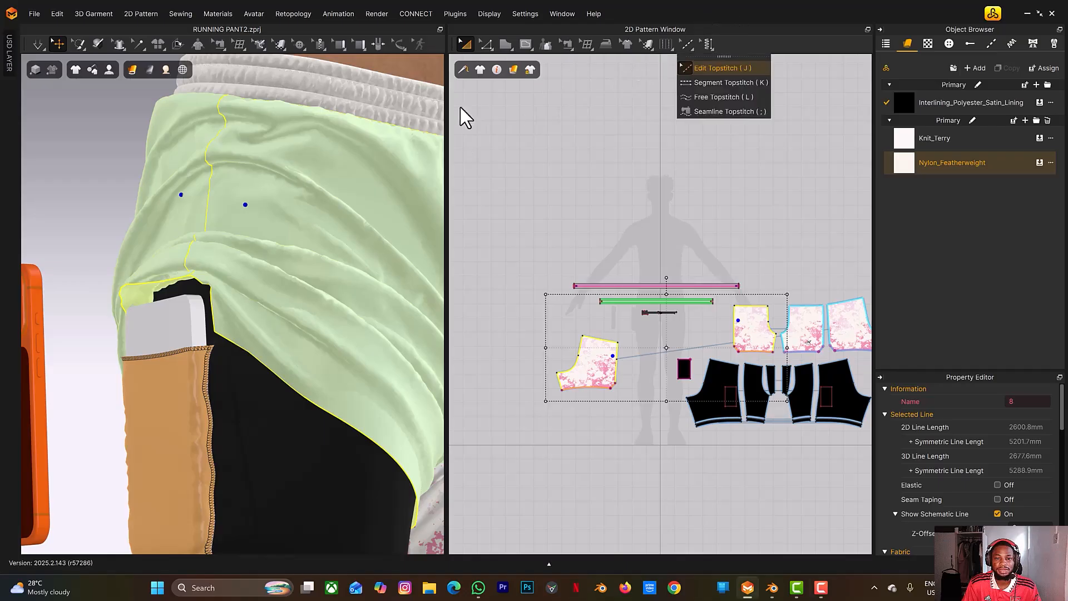
right_click(299, 135)
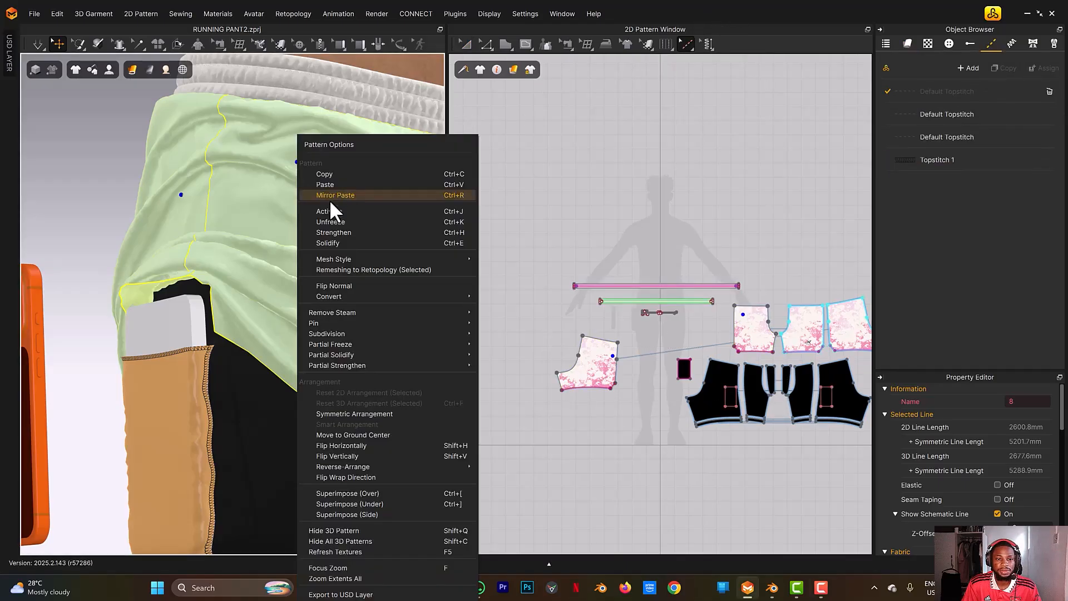
click(332, 220)
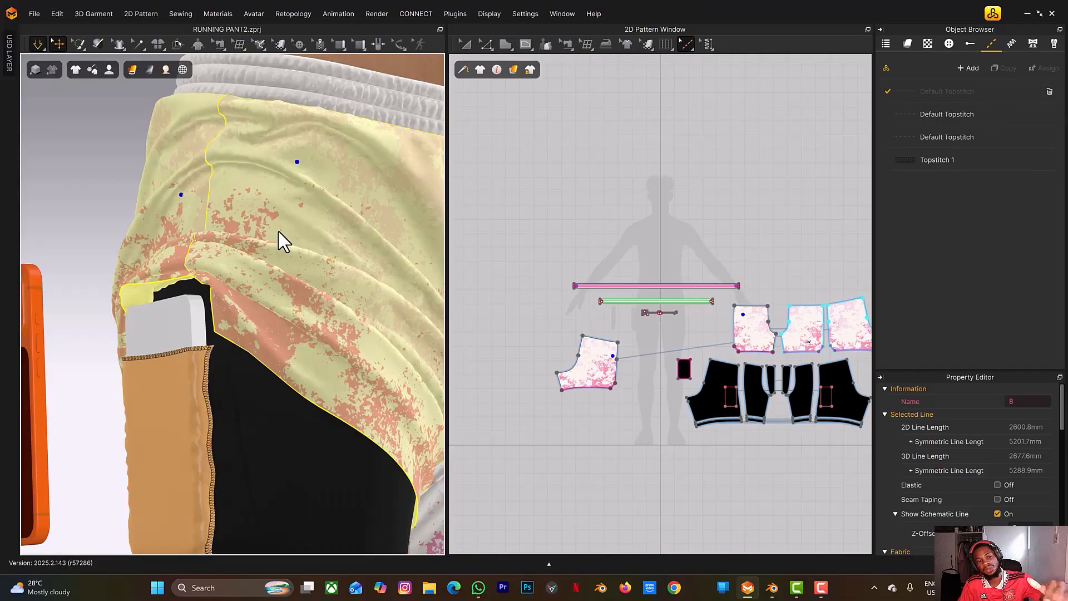
key(space)
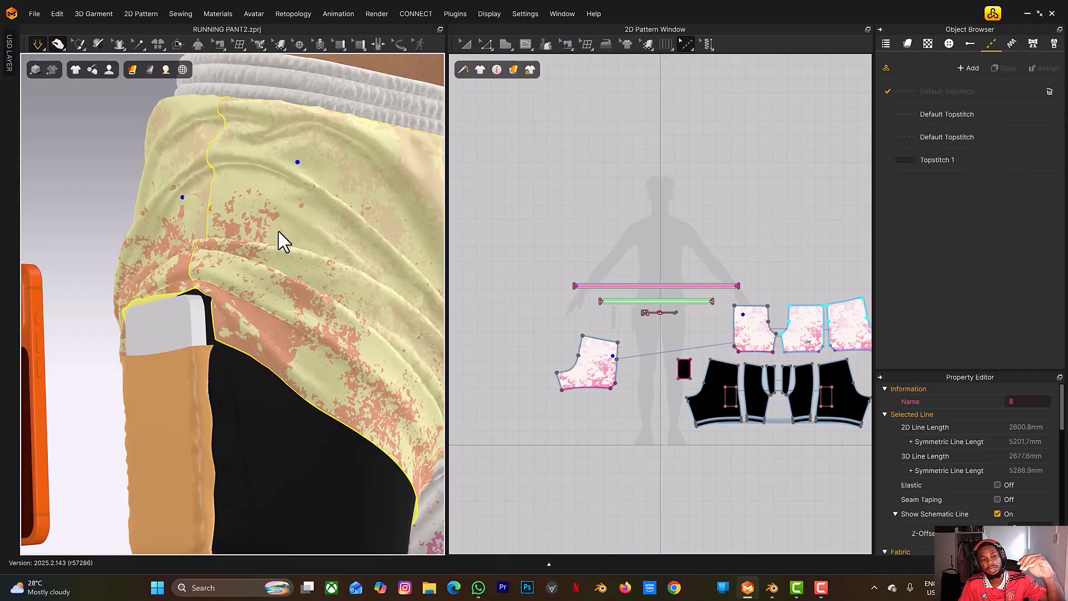
key(space)
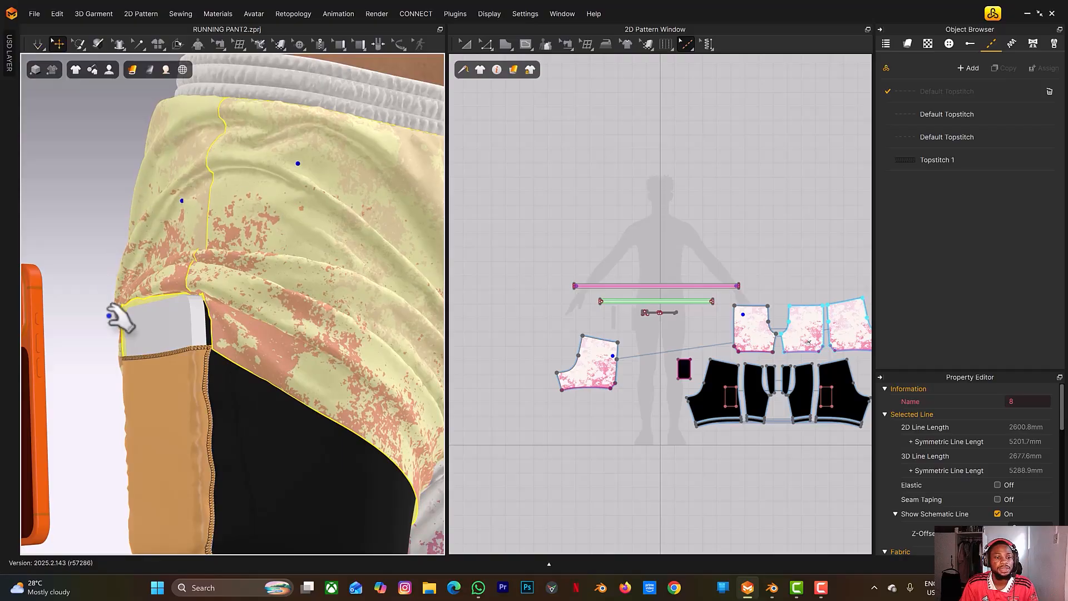
Pull the box straight out of the pocket, away from the thigh, until it stands near the phone model.
click(160, 329)
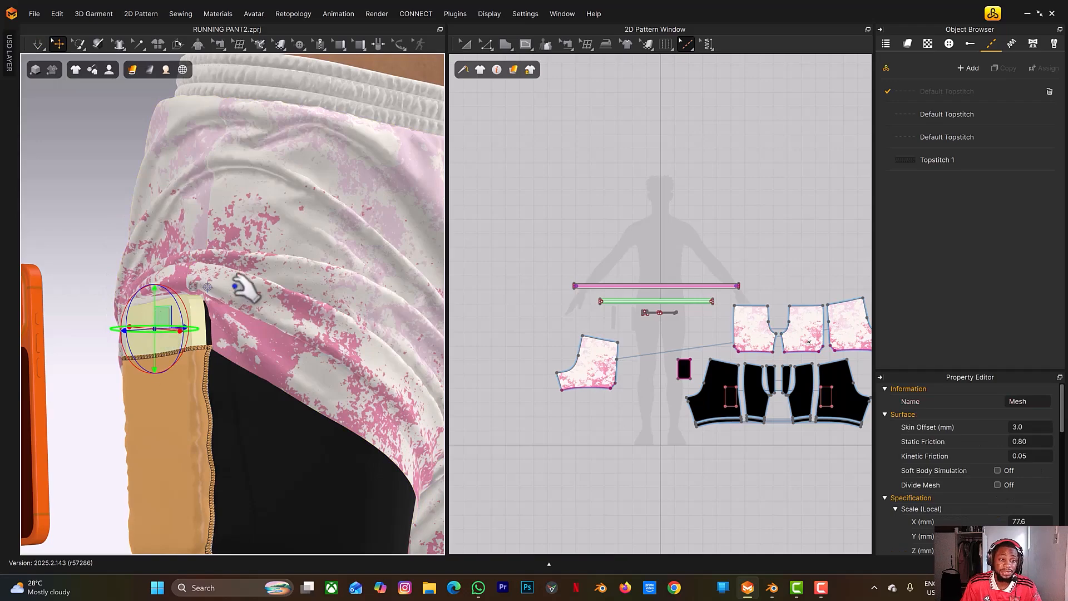
right_drag(159, 331, 142, 343)
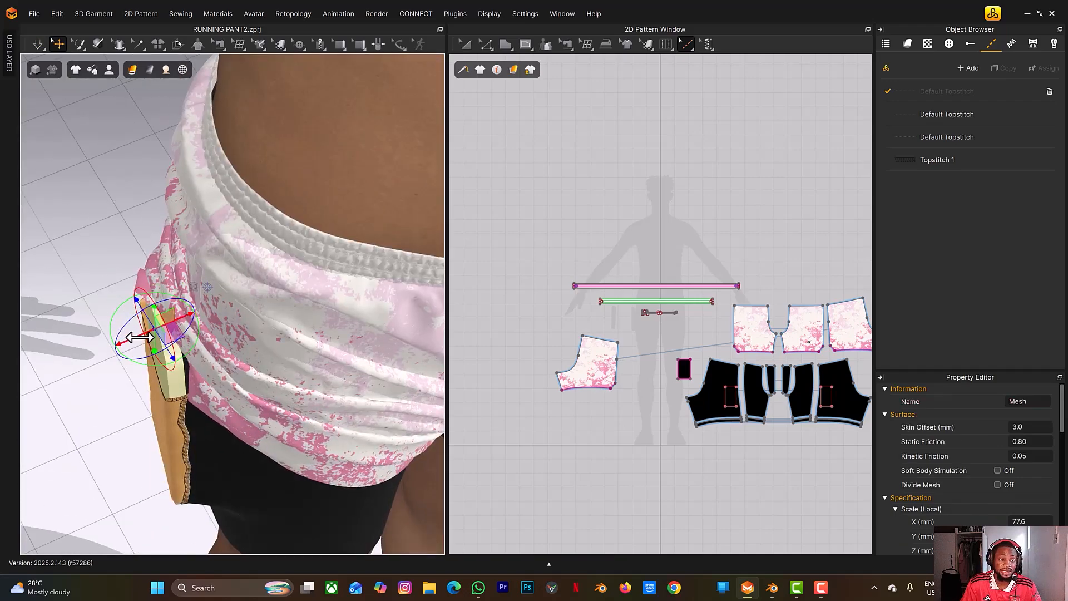
drag(127, 343, 22, 390)
mouse_move(174, 245)
right_down()
mouse_move(205, 264)
mouse_move(219, 241)
mouse_move(181, 253)
right_up()
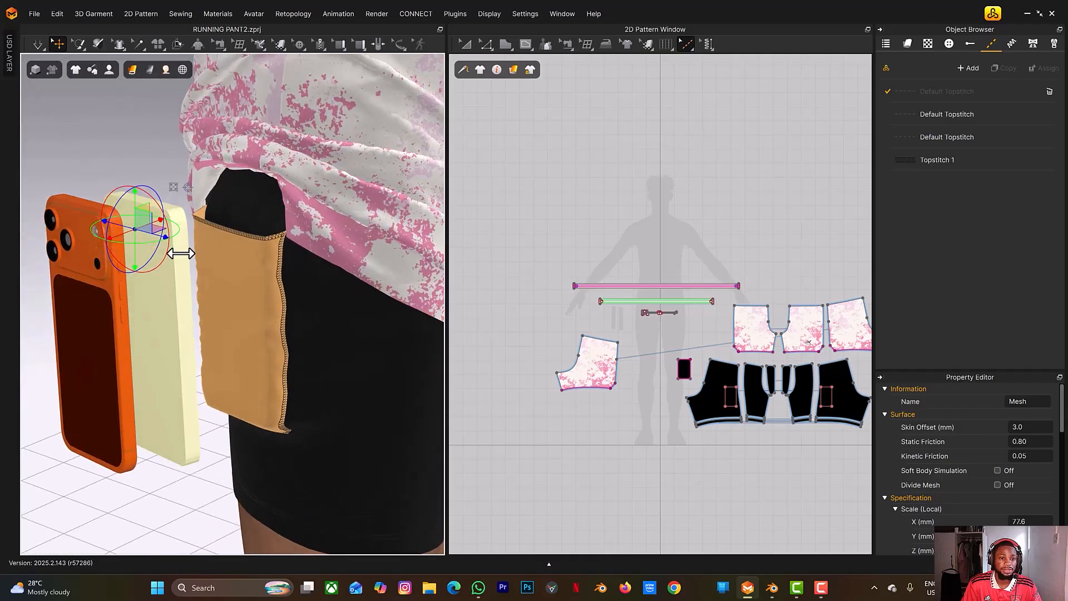
Freeze the pocket pattern together with the black inner shorts panel behind it.
click(245, 283)
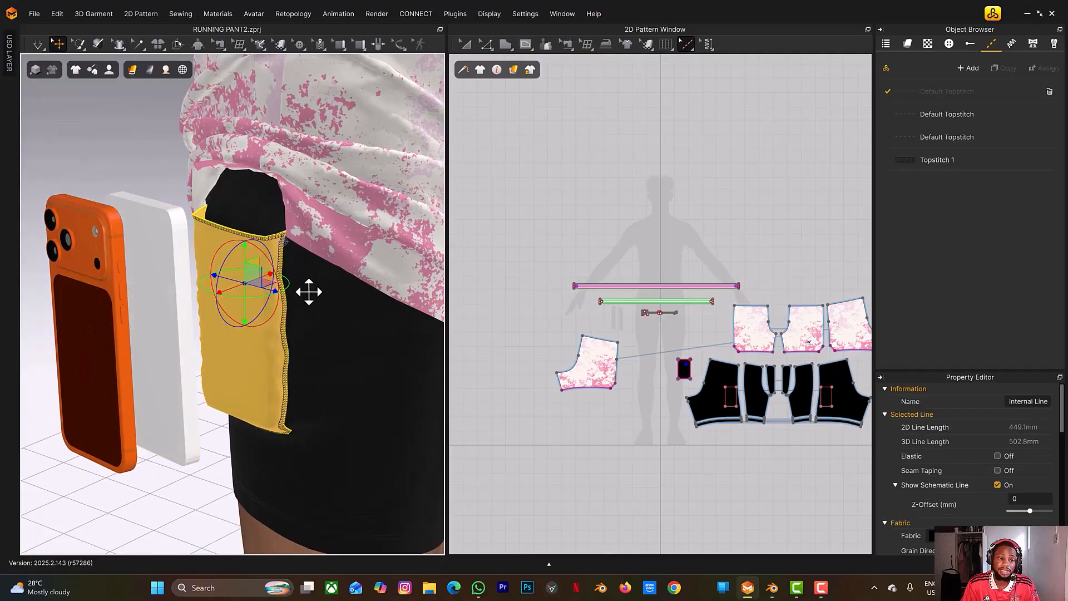
right_drag(345, 269, 377, 266)
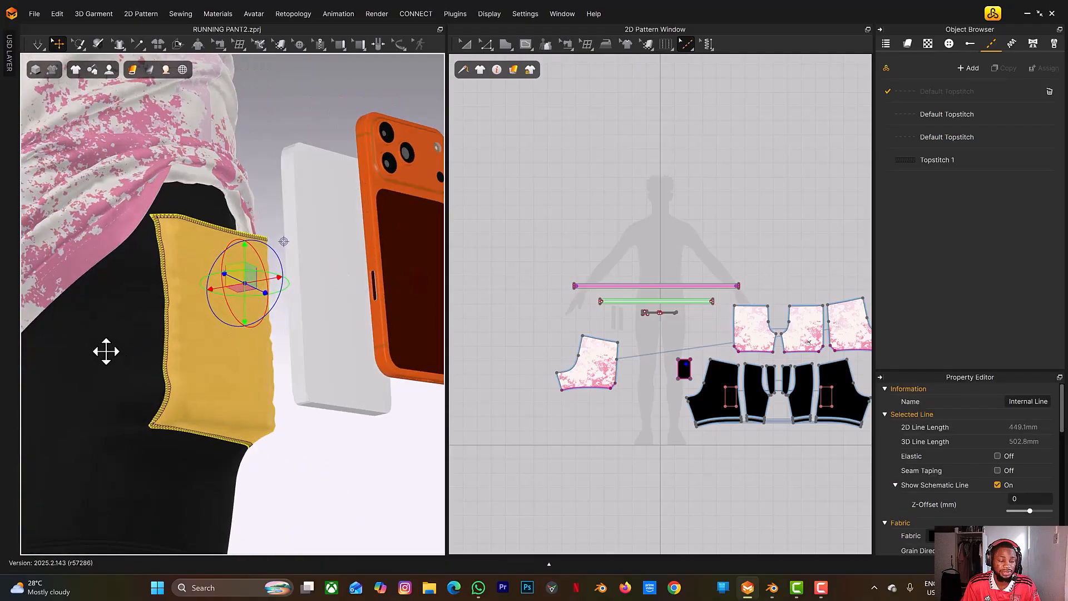
click(144, 321)
right_drag(219, 450, 315, 417)
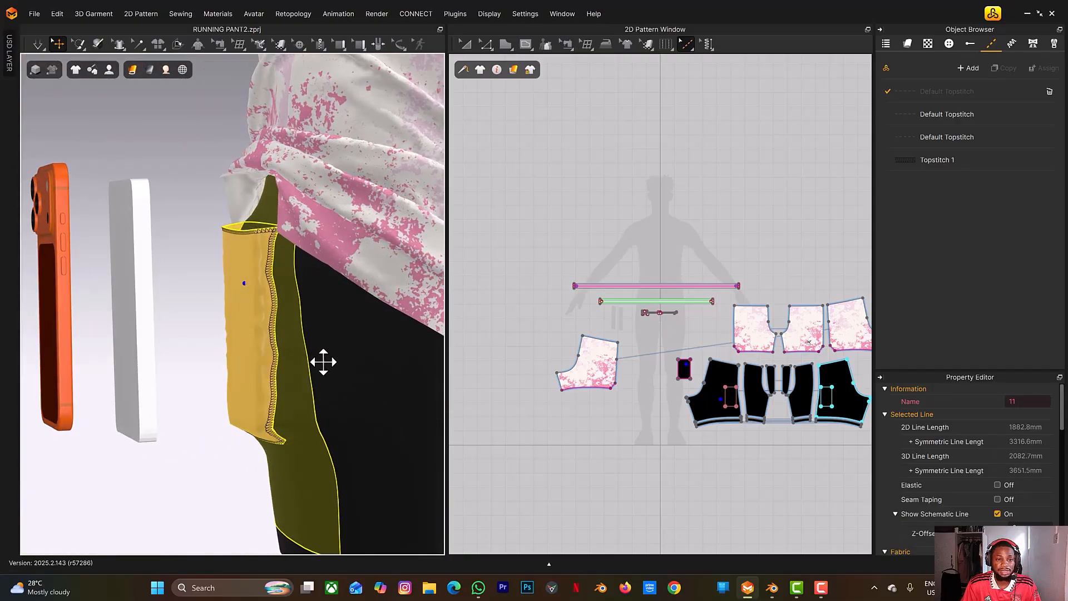
right_click(266, 342)
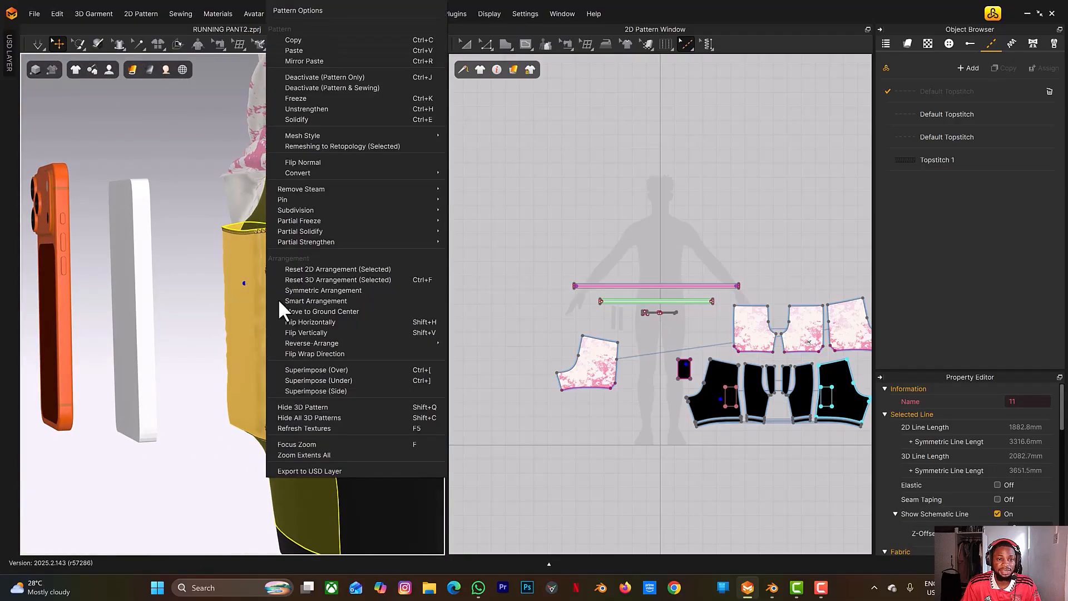
click(302, 93)
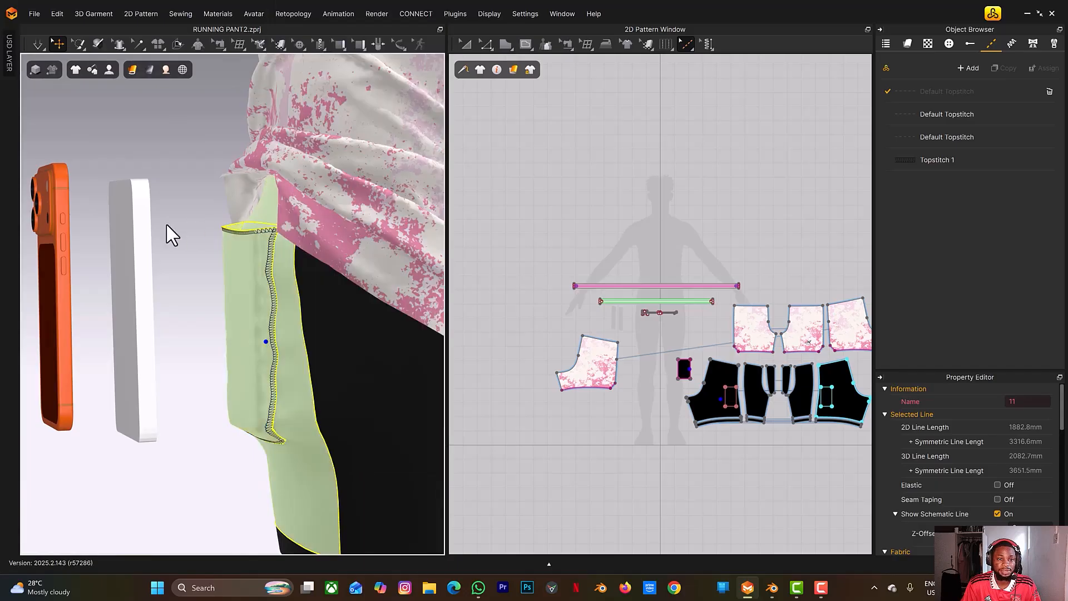
Move the phone model inward into the emptied pocket and adjust its height so the cameras stay above the opening.
right_drag(167, 231, 75, 279)
click(67, 278)
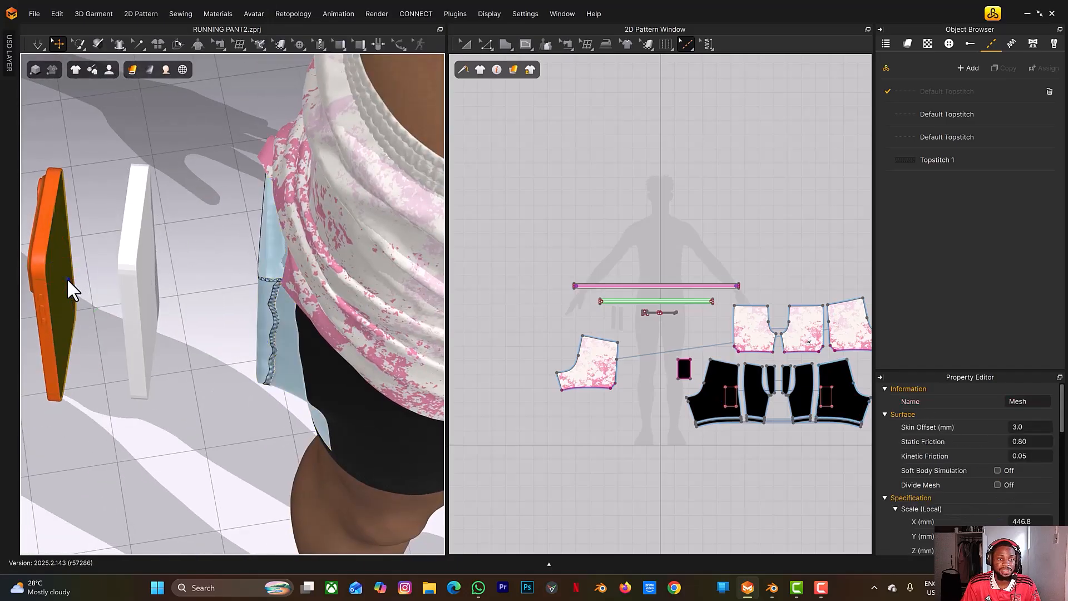
drag(147, 270, 313, 278)
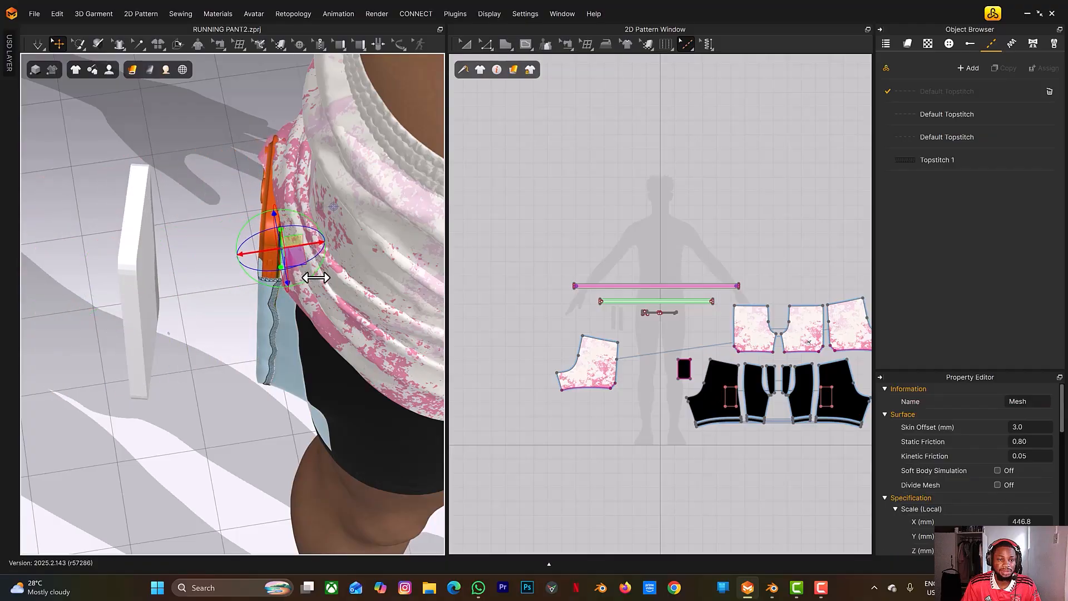
key(4)
key(2)
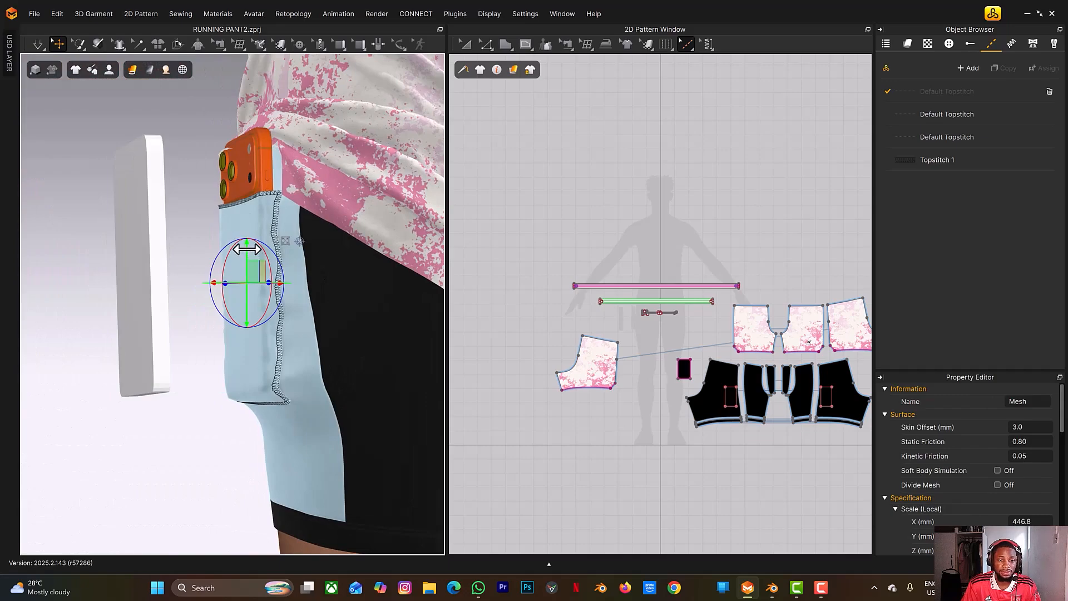
drag(247, 249, 252, 257)
Nudge the phone inside the pocket to clear the spot where it pokes through the fabric, checking from several angles.
right_drag(321, 230, 337, 249)
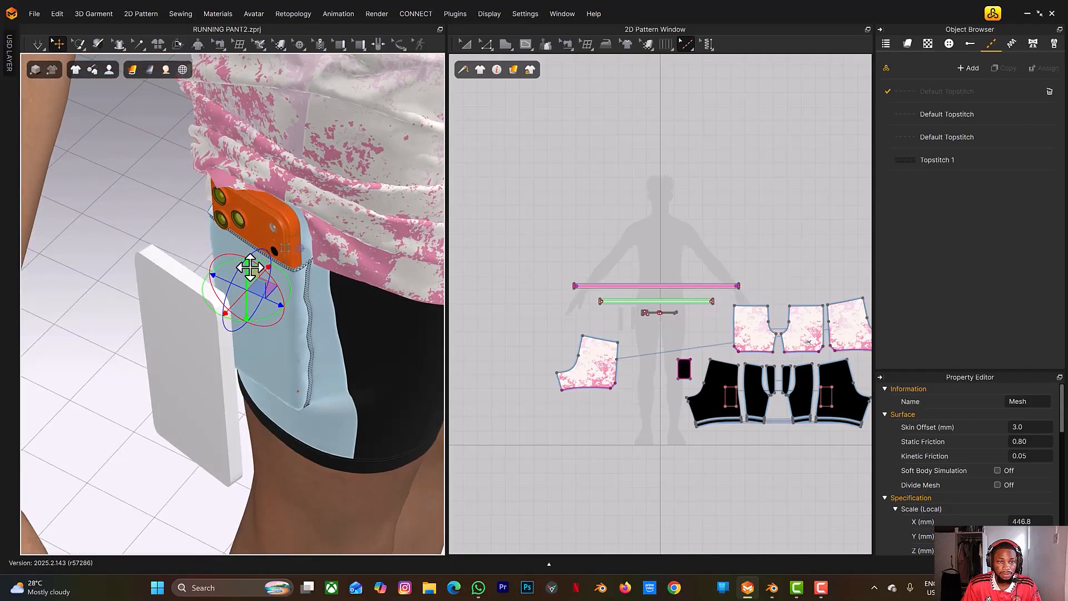
right_drag(307, 232, 318, 211)
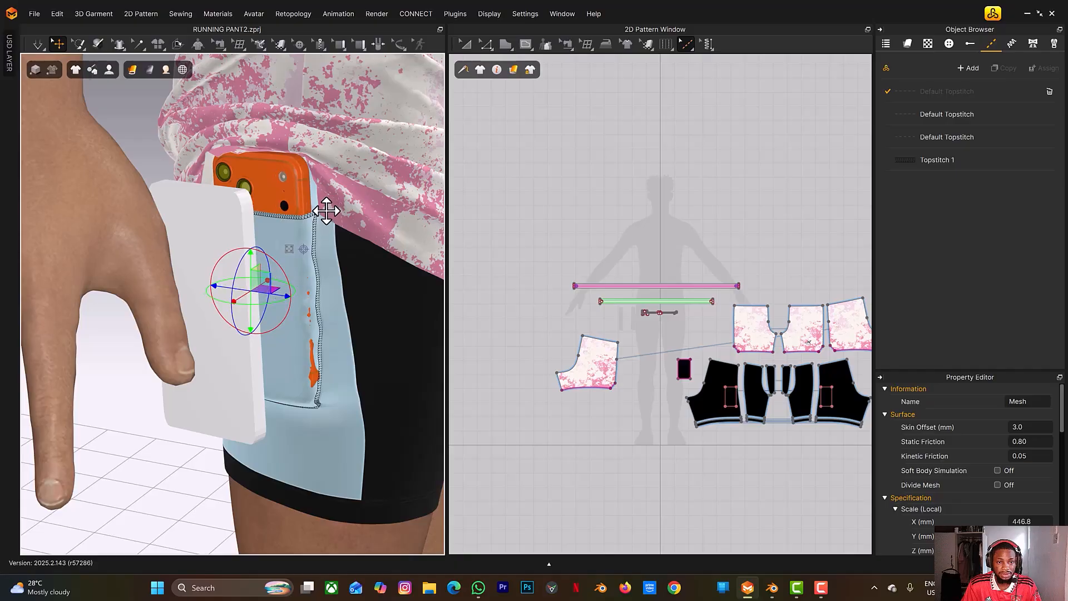
right_drag(322, 205, 269, 282)
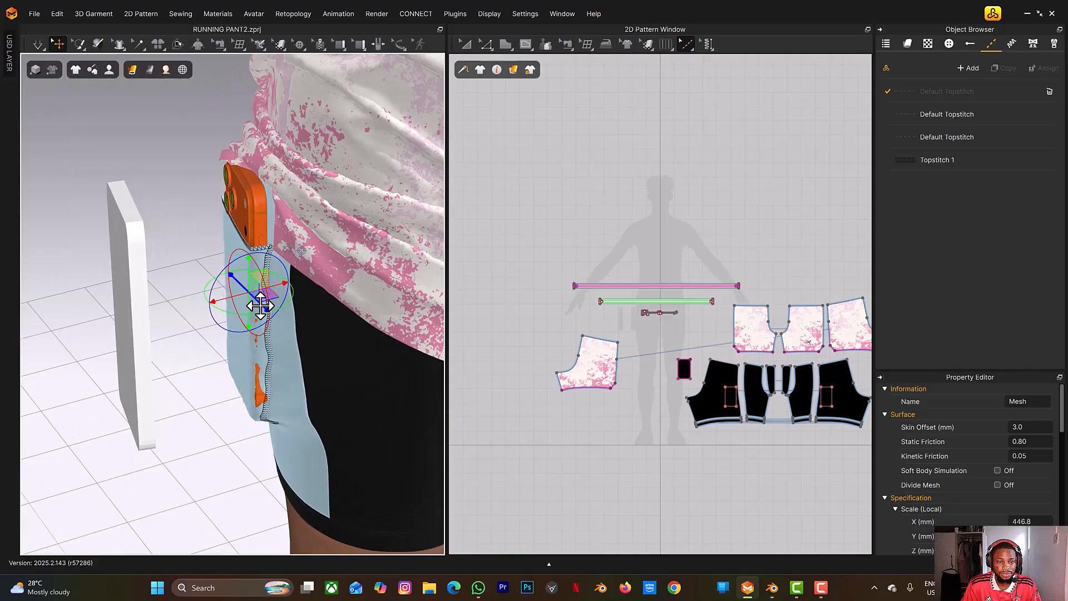
drag(260, 305, 249, 298)
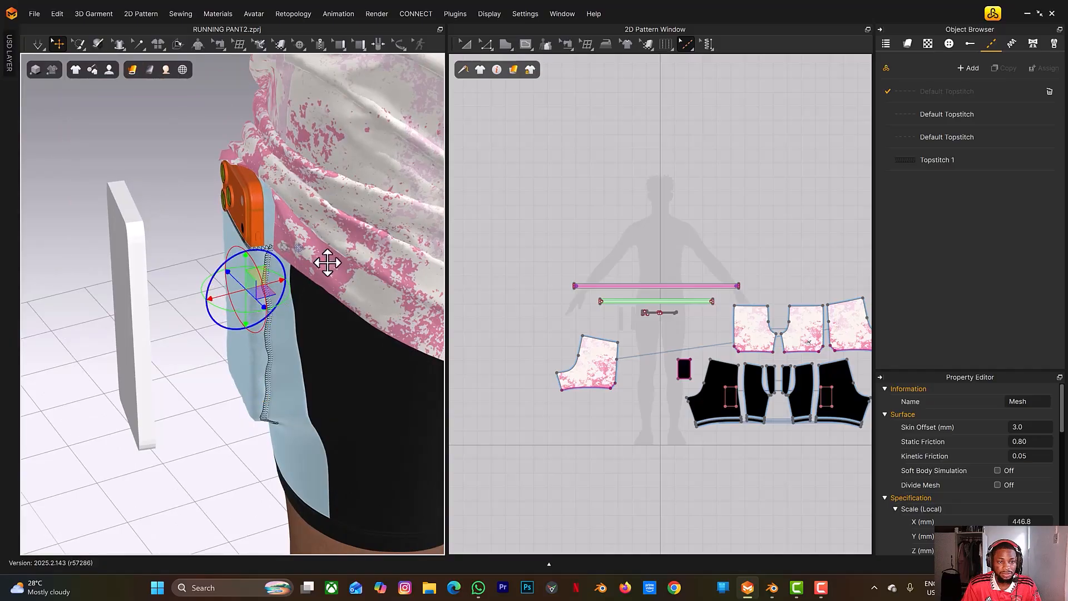
right_drag(327, 263, 362, 262)
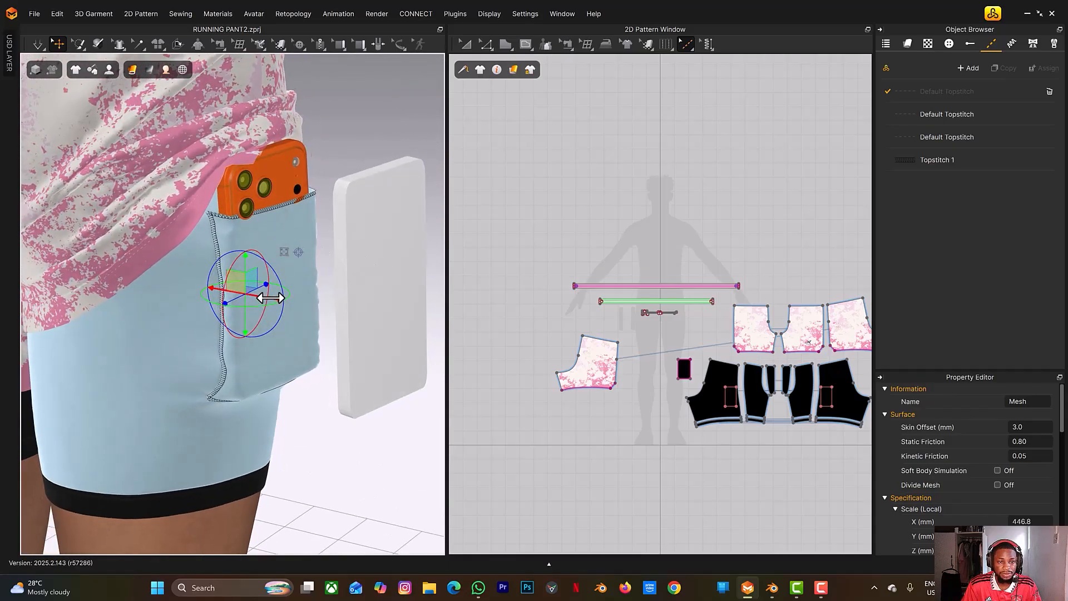
drag(270, 297, 269, 297)
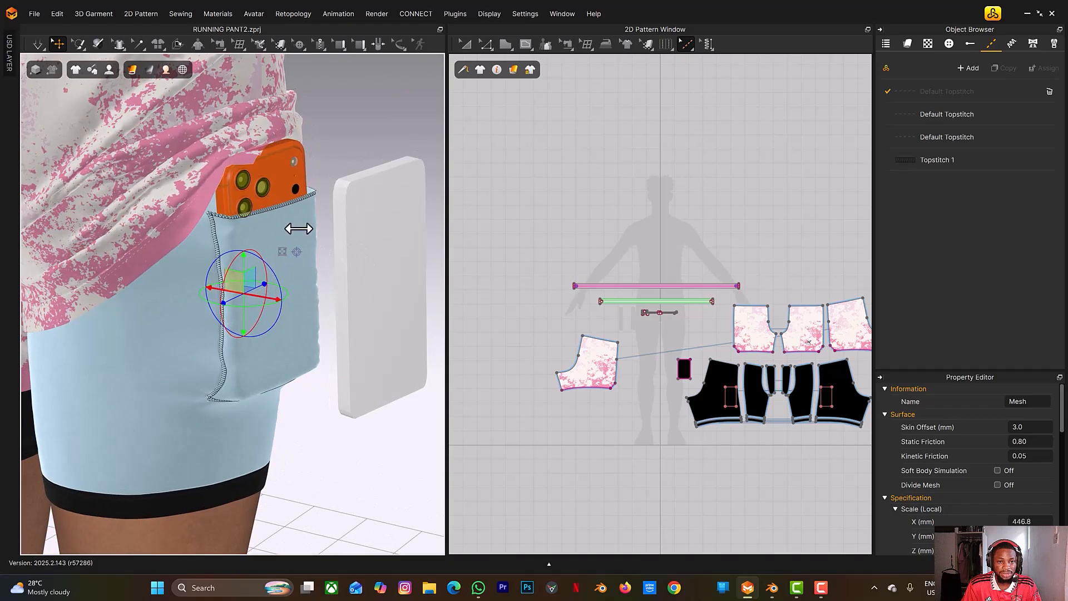
right_drag(298, 229, 268, 241)
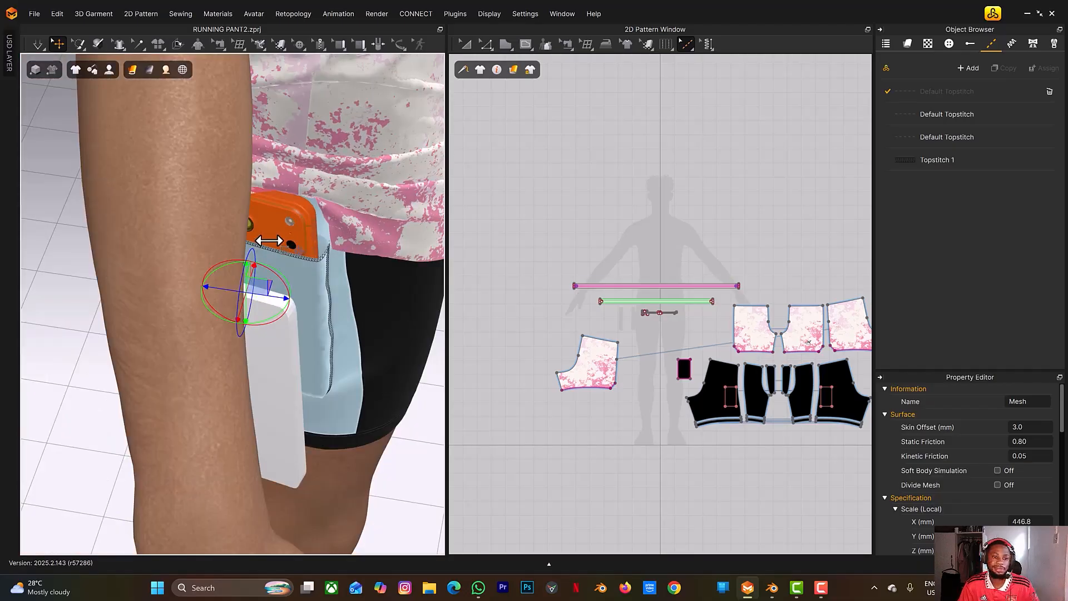
Delete the white box stand-in beside the thigh, keeping the orange phone model in the pocket.
right_drag(380, 260, 357, 233)
scroll(359, 217, down, 3)
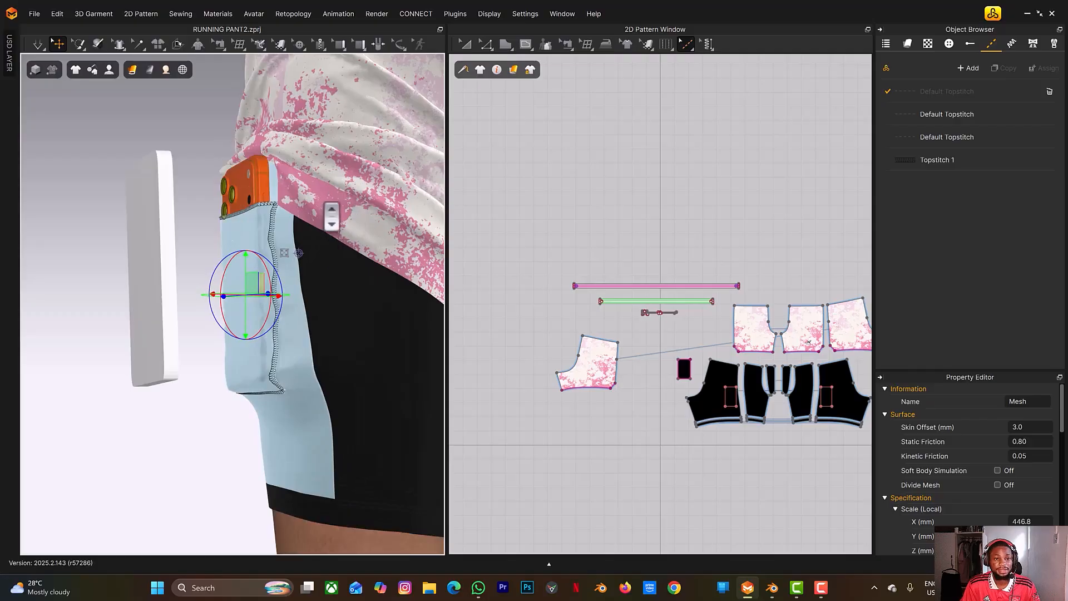
scroll(204, 292, down, 4)
click(203, 292)
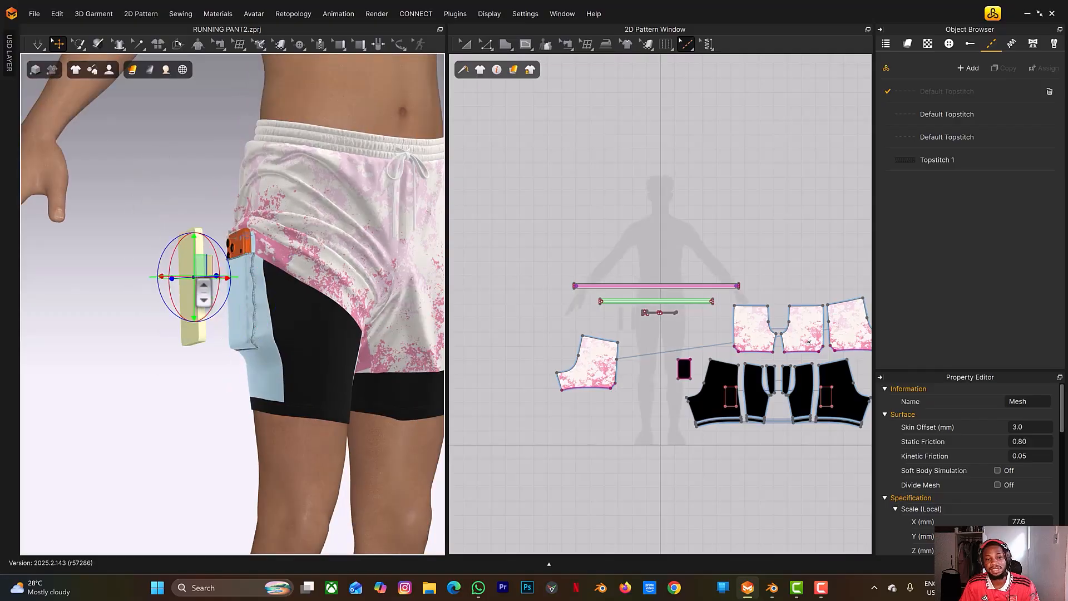
key(Delete)
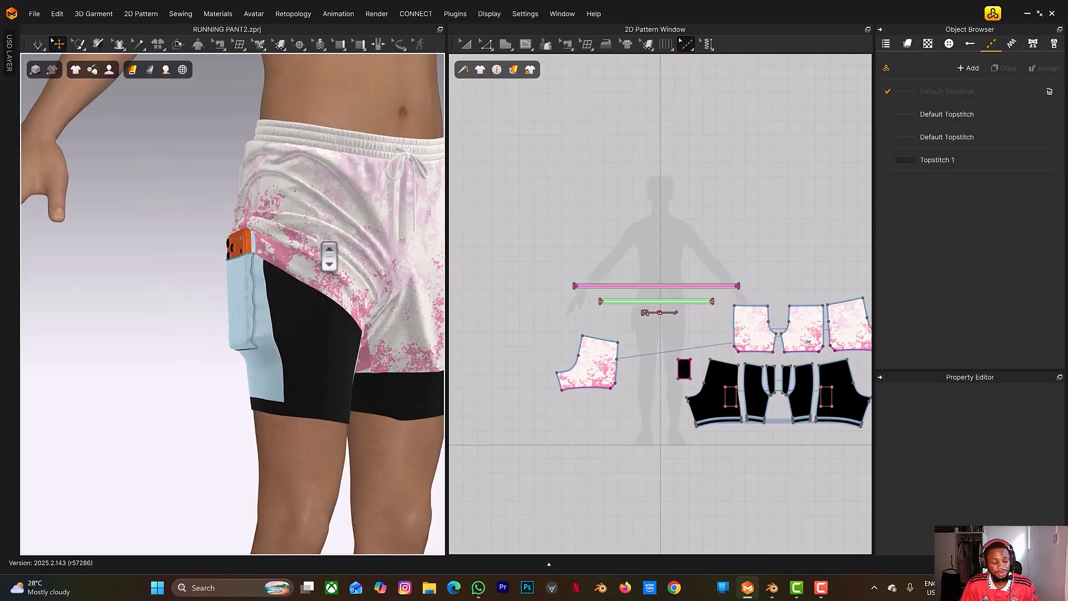
Hide the avatar to check the shorts alone, show it again, and inspect the phone in the pocket from the side and front.
key(ctrl+shift+a)
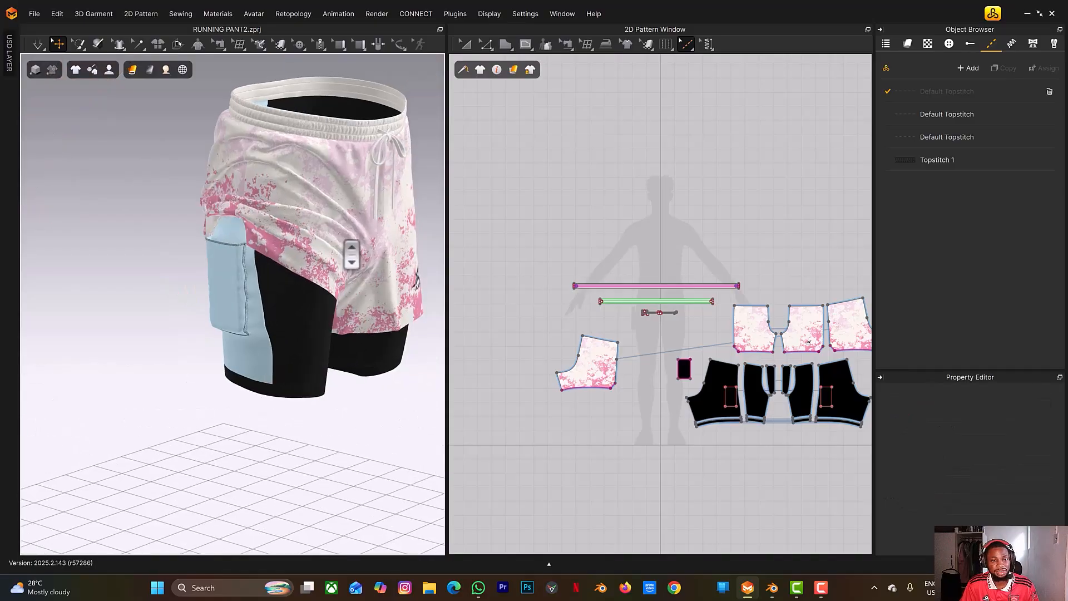
key(ctrl+shift+a)
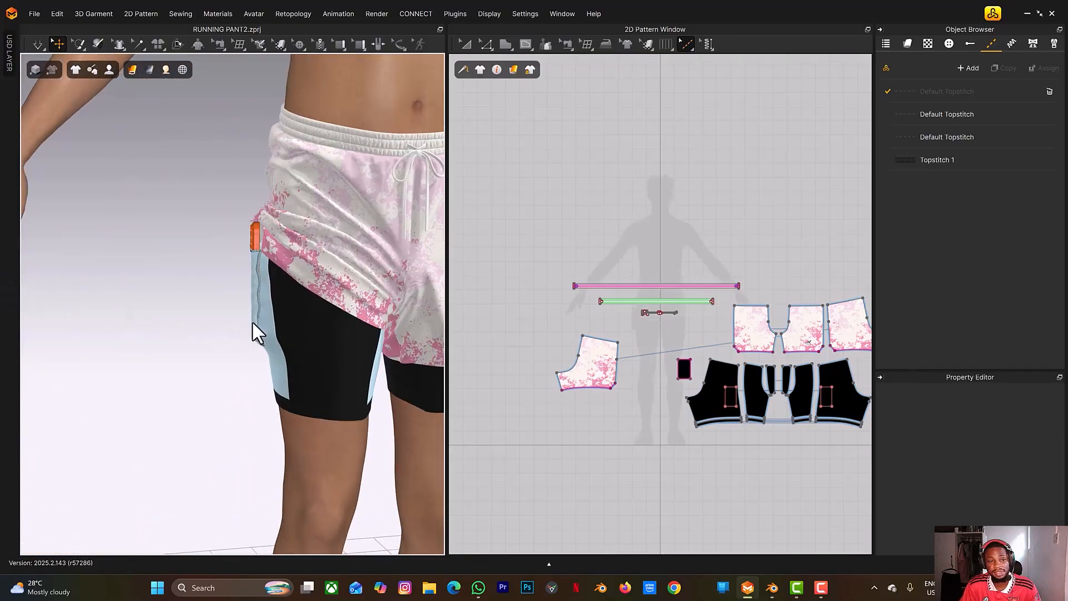
right_drag(252, 322, 309, 316)
middle_drag(300, 198, 233, 302)
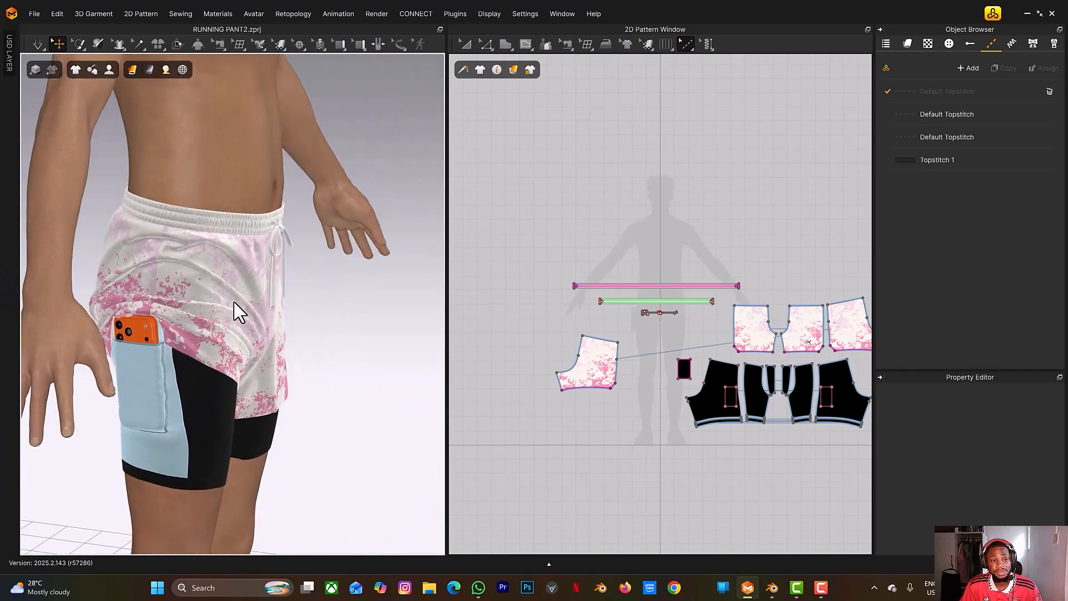
scroll(234, 265, up, 3)
right_drag(255, 291, 223, 284)
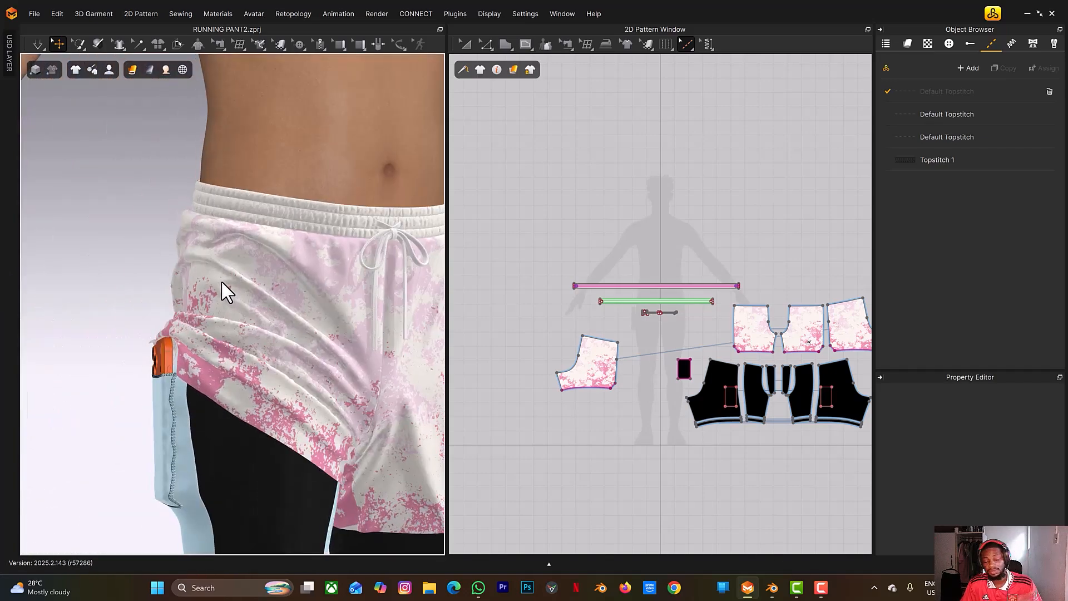